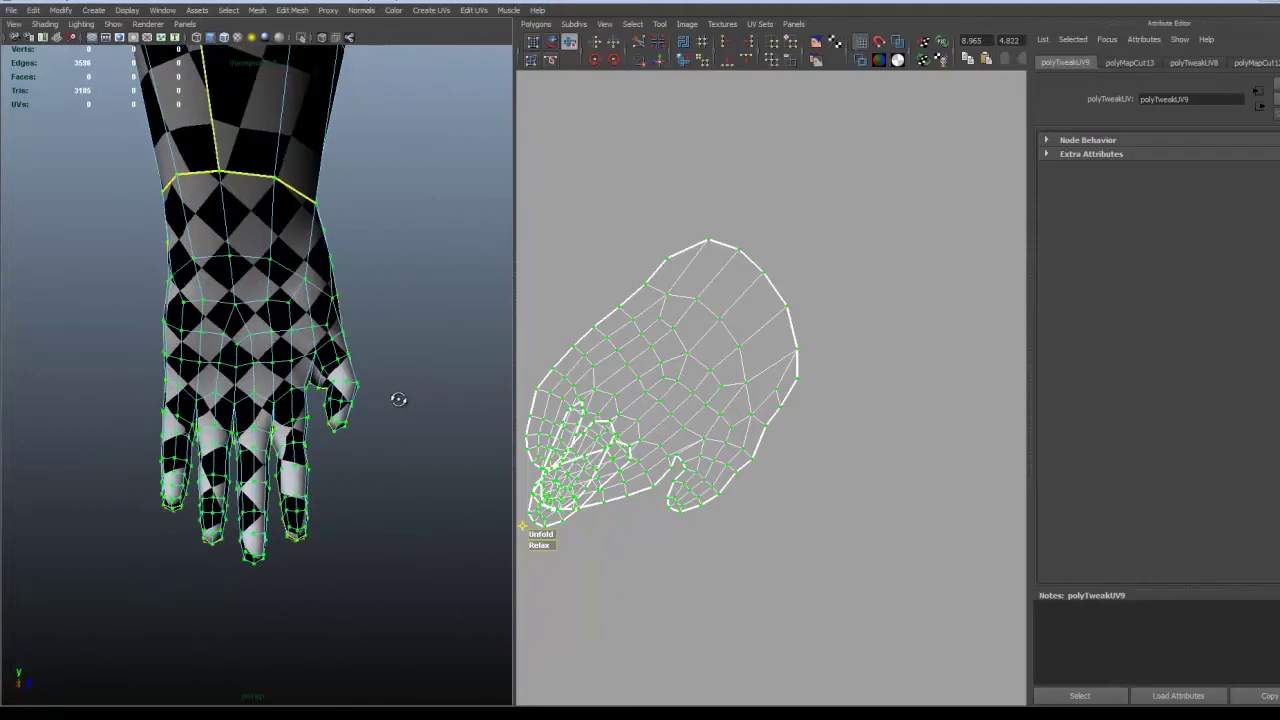
# Step: Try to move the index fingertip's UVs out of the overlapping fingers in the hand shell
pyautogui.rightClick(717, 485)
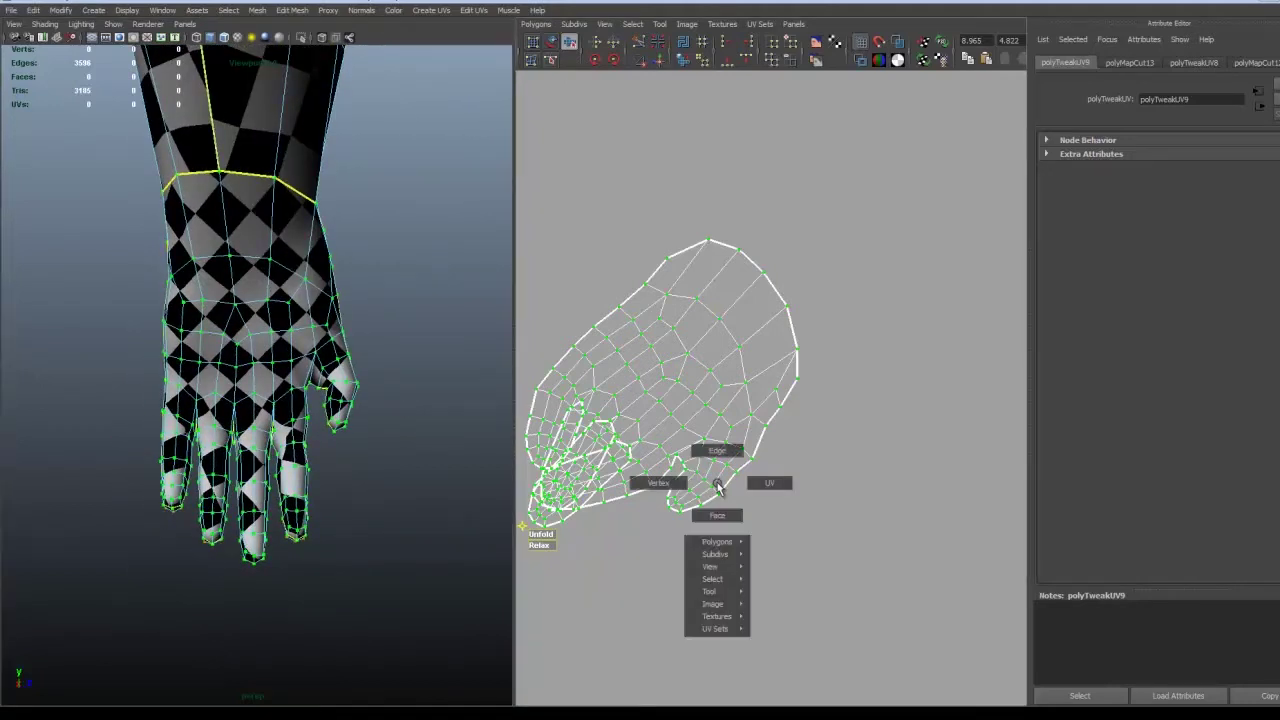
pyautogui.scroll(-3, 720, 478)
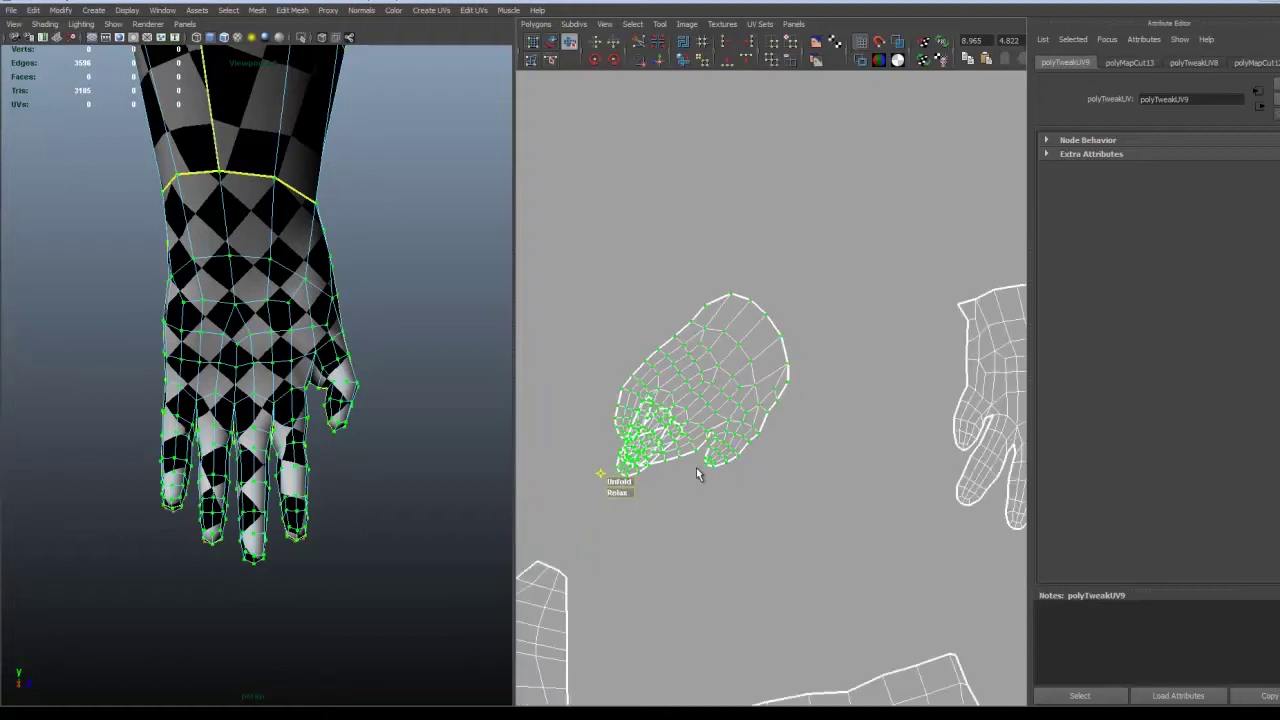
pyautogui.scroll(2, 697, 476)
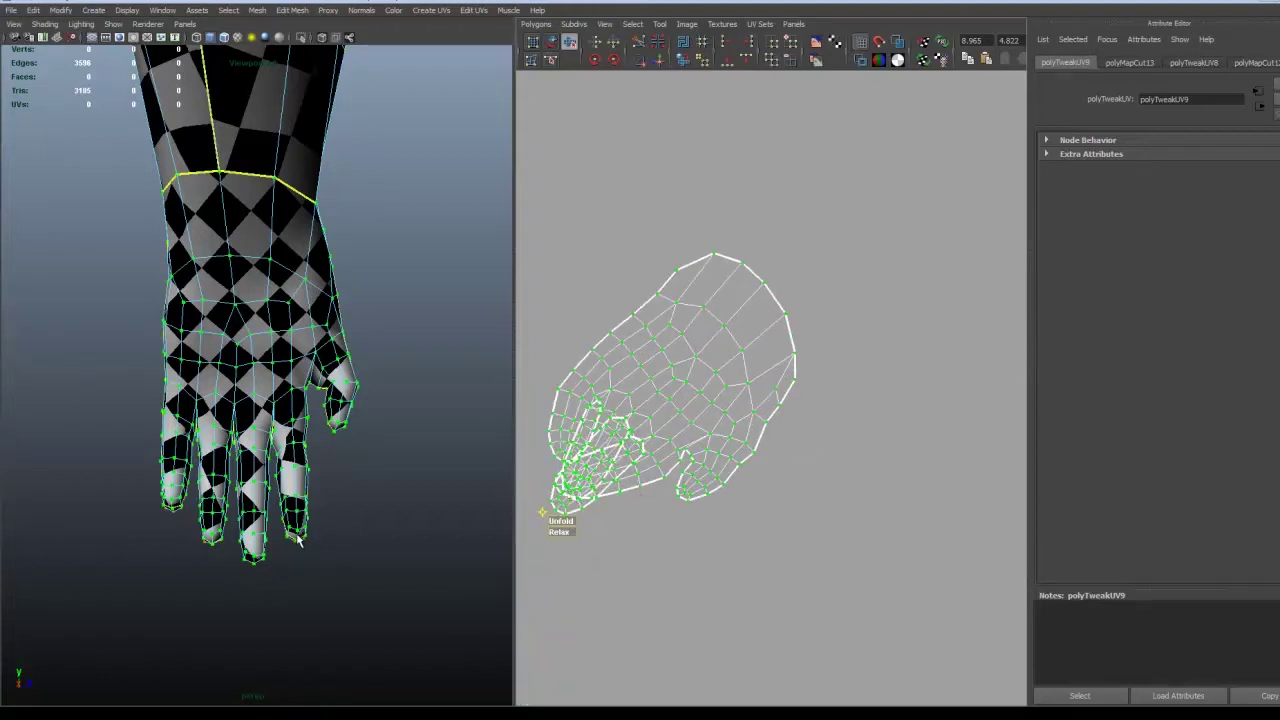
pyautogui.moveTo(541, 512); pyautogui.dragTo(528, 480)
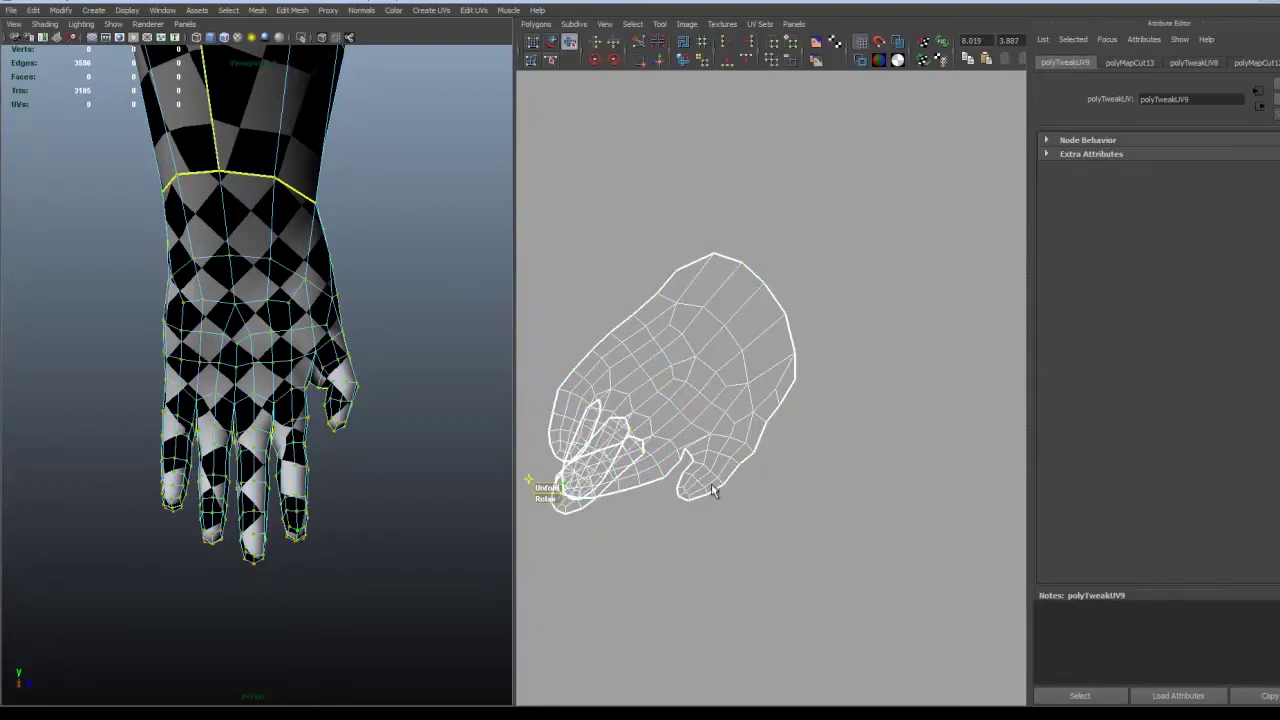
pyautogui.press('w')
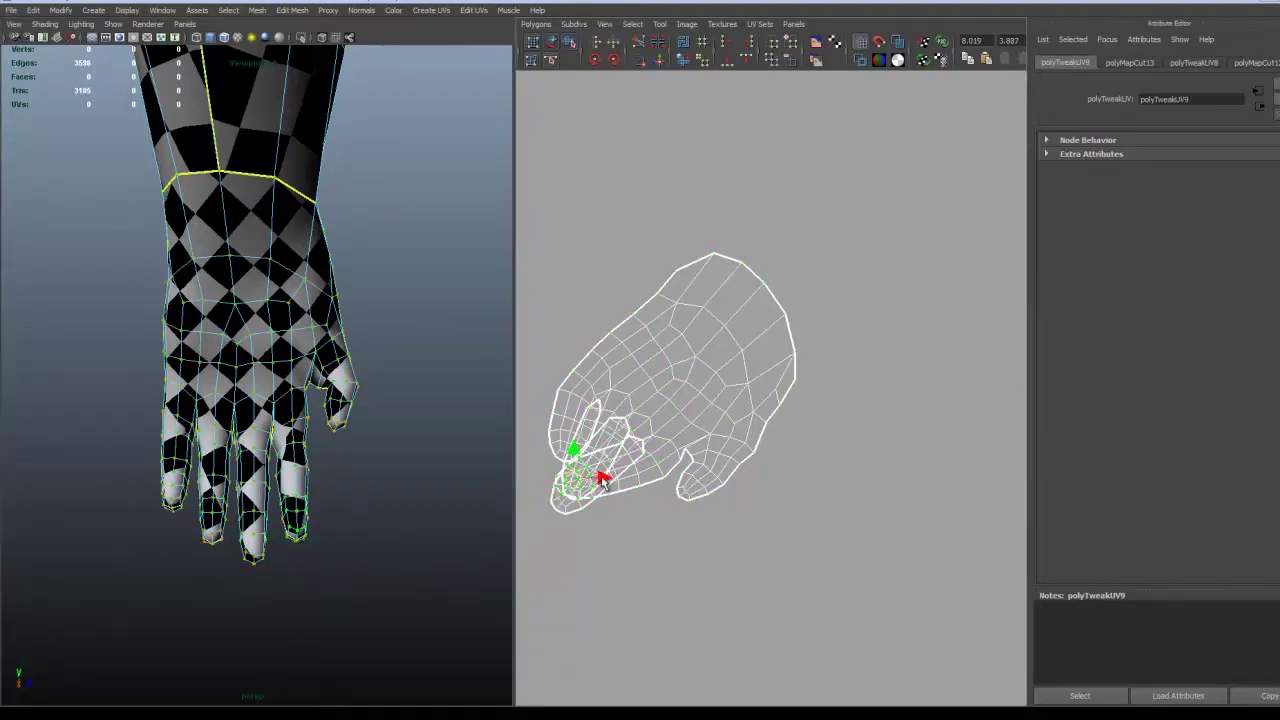
pyautogui.press('e')
pyautogui.moveTo(602, 482); pyautogui.dragTo(622, 566)
pyautogui.press('w')
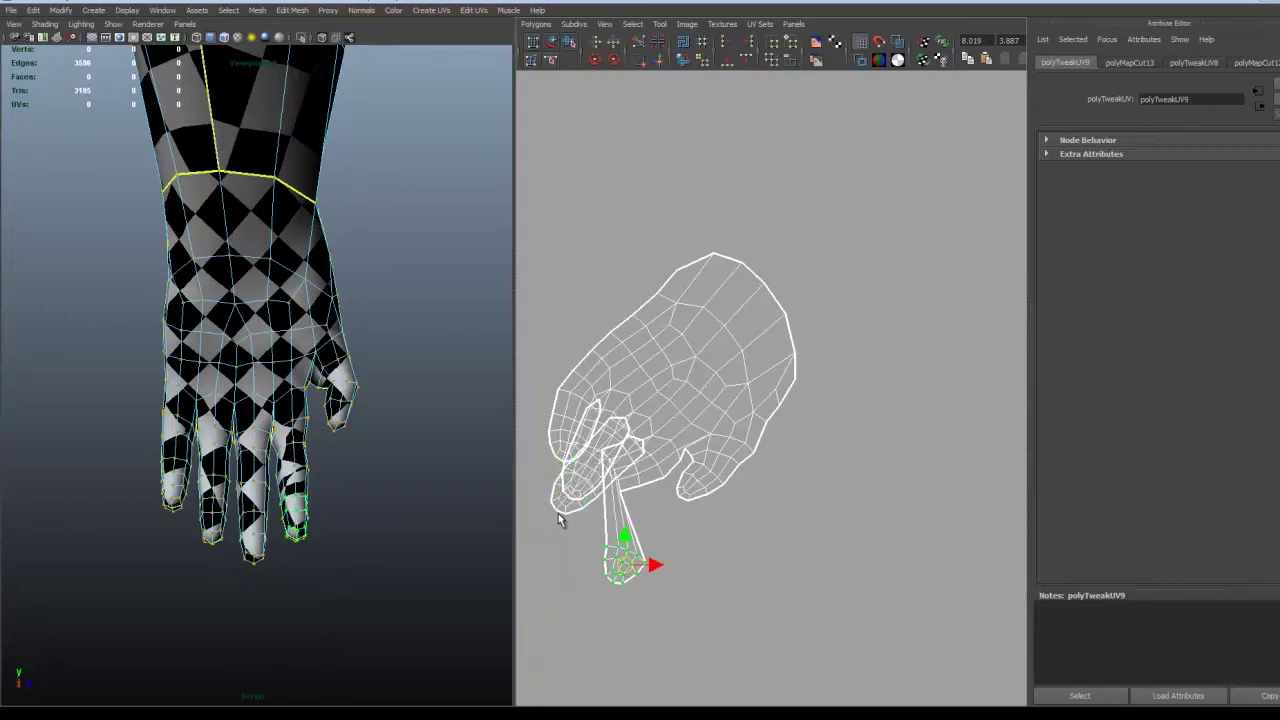
pyautogui.hotkey('ctrl', 'z')
pyautogui.moveTo(585, 481); pyautogui.dragTo(594, 508)
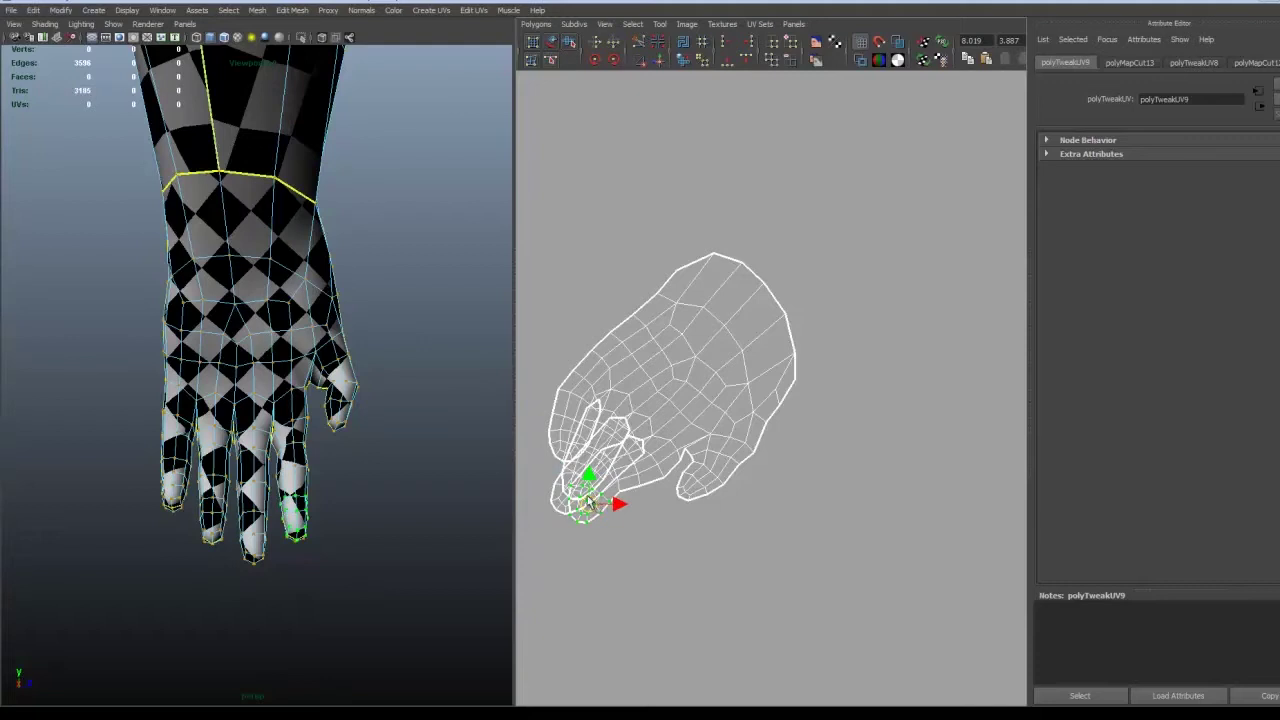
pyautogui.hotkey('ctrl', 'z')
# Step: Move the whole index finger's UVs down clear of the overlapping fingers and unfold the hand shell with the Smooth UV tool
pyautogui.moveTo(590, 494); pyautogui.dragTo(613, 534)
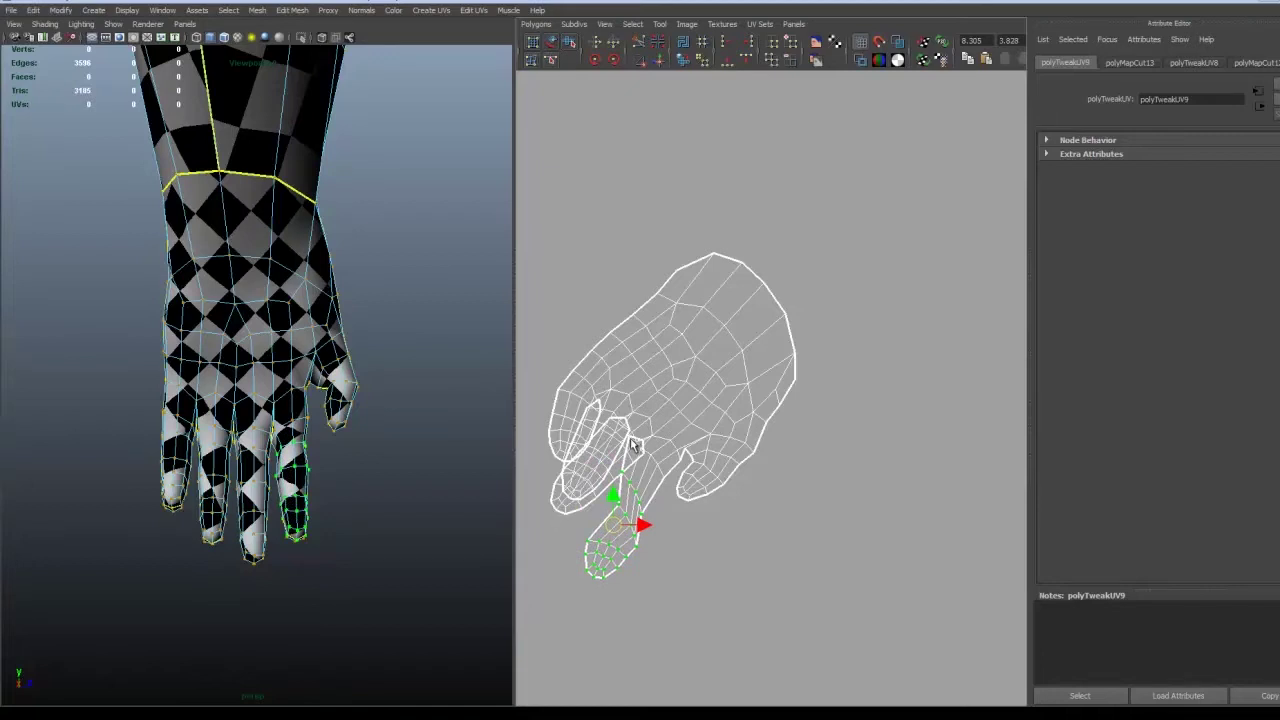
pyautogui.moveTo(643, 446); pyautogui.dragTo(694, 420, button='right')
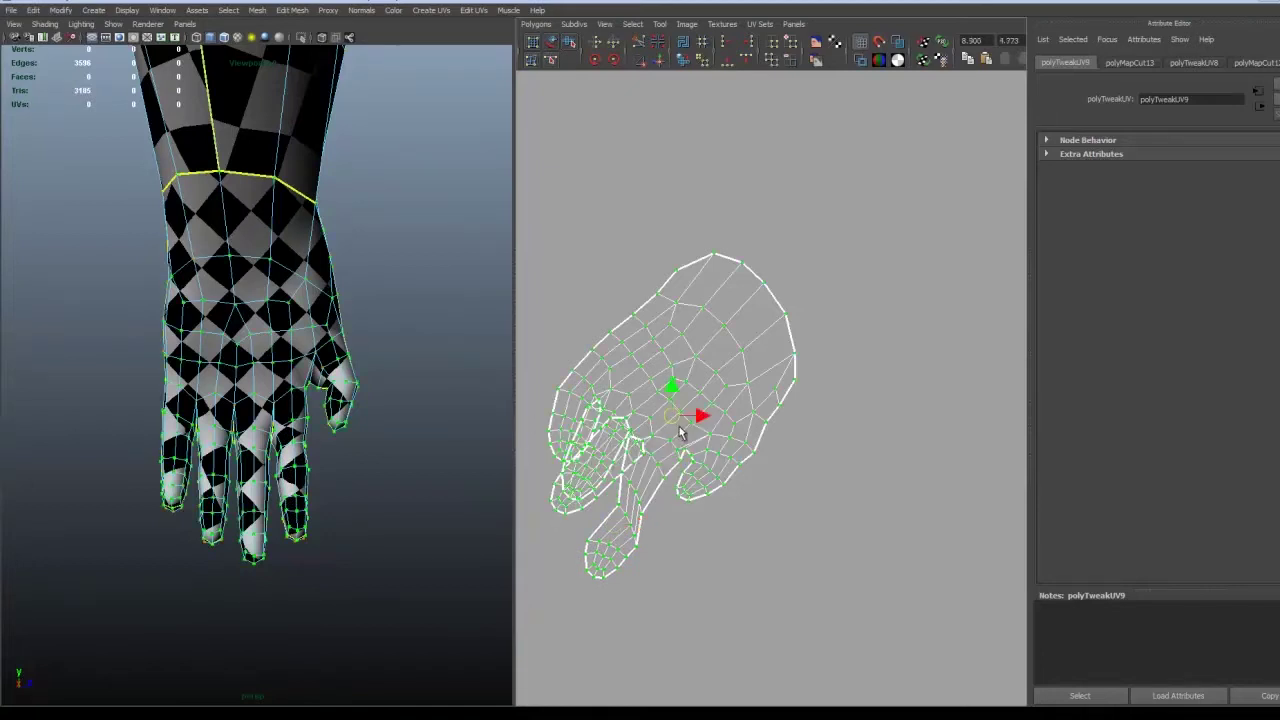
pyautogui.click(570, 44)
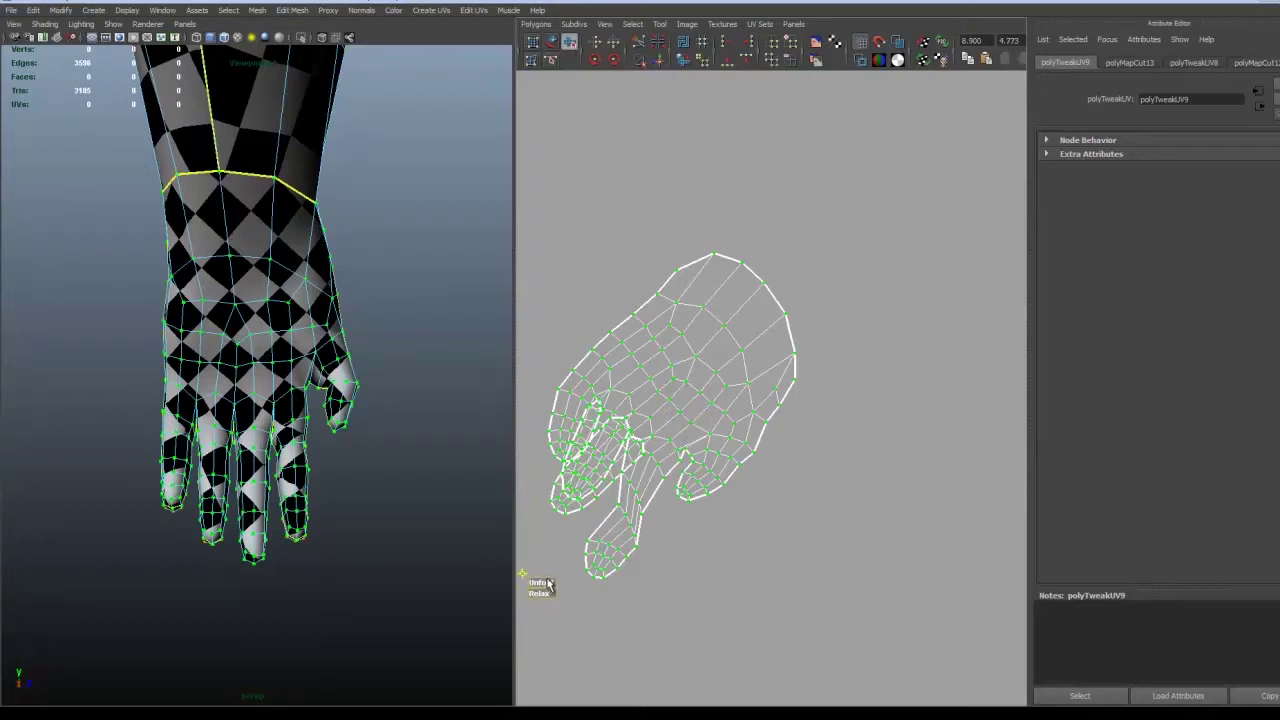
pyautogui.keyDown('alt'); pyautogui.moveTo(585, 474); pyautogui.dragTo(657, 472, button='middle'); pyautogui.keyUp('alt')
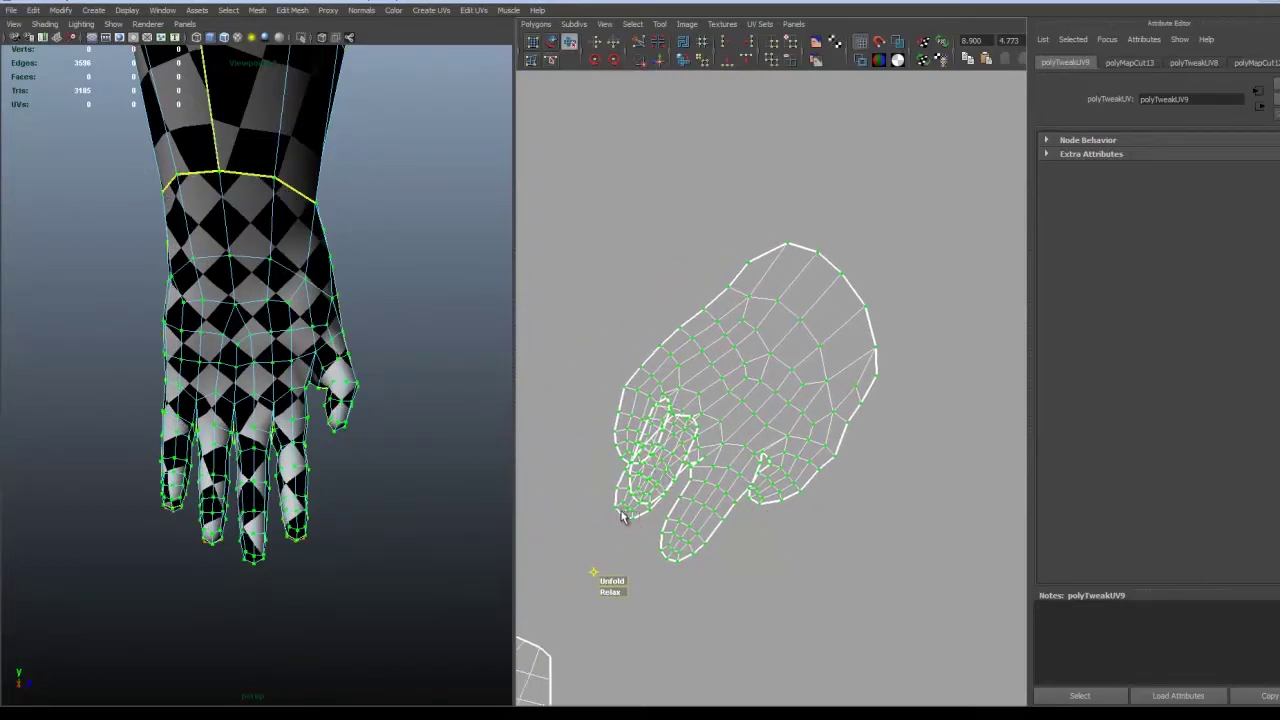
# Step: Grow a UV selection from the middle fingertip and move it down, away from the overlapping ring finger
pyautogui.click(626, 516)
pyautogui.keyDown('ctrl'); pyautogui.rightClick(627, 517); pyautogui.keyUp('ctrl')
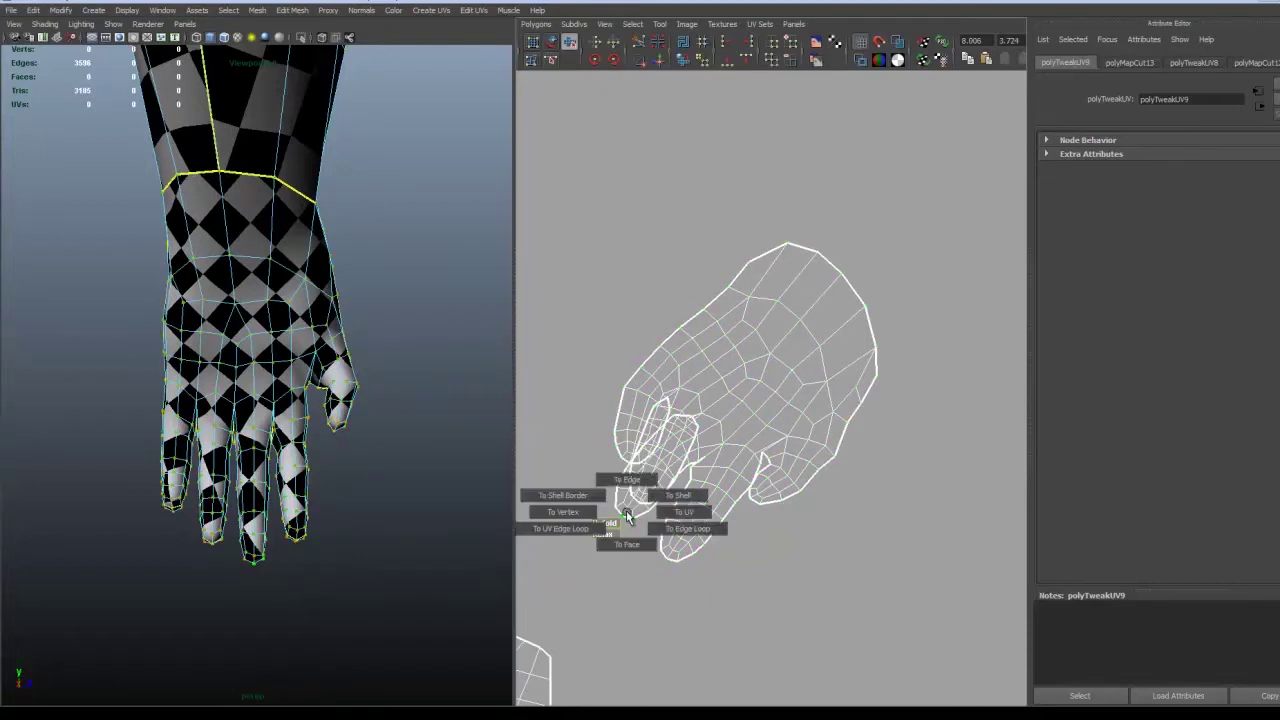
pyautogui.hotkey('shift', '.')
pyautogui.hotkey('shift', '.')
pyautogui.hotkey('shift', '.')
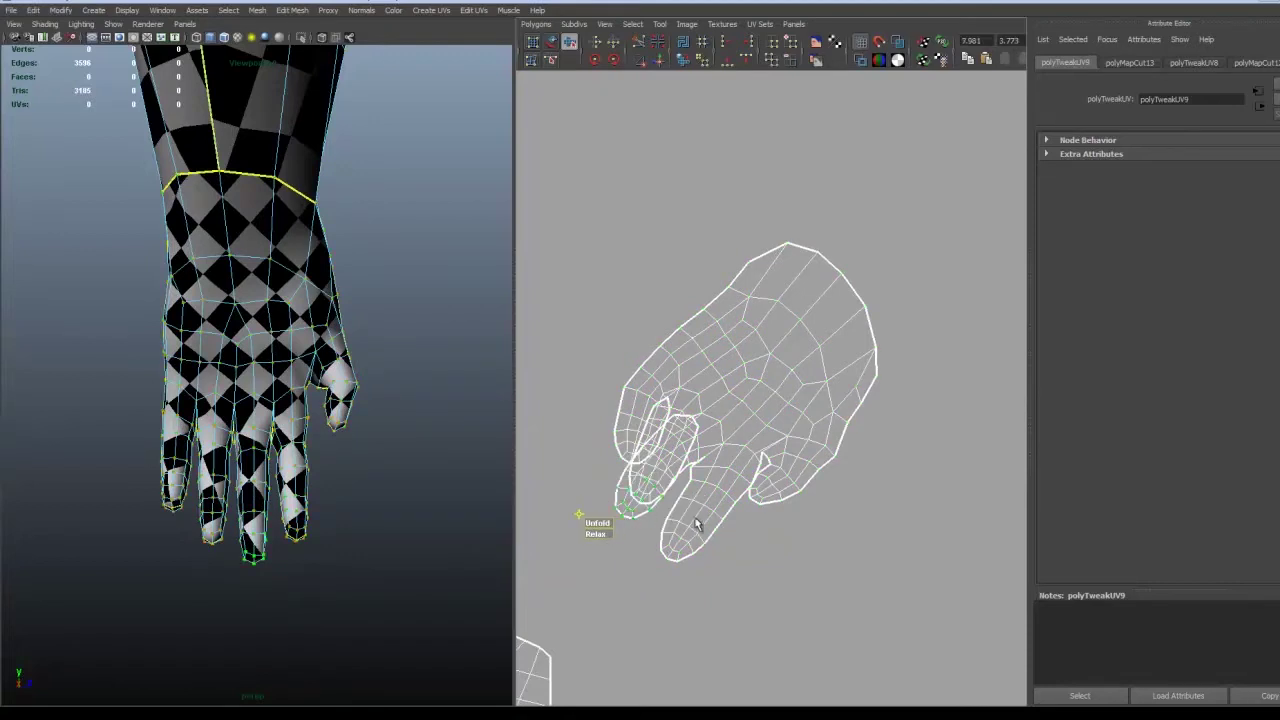
pyautogui.press('w')
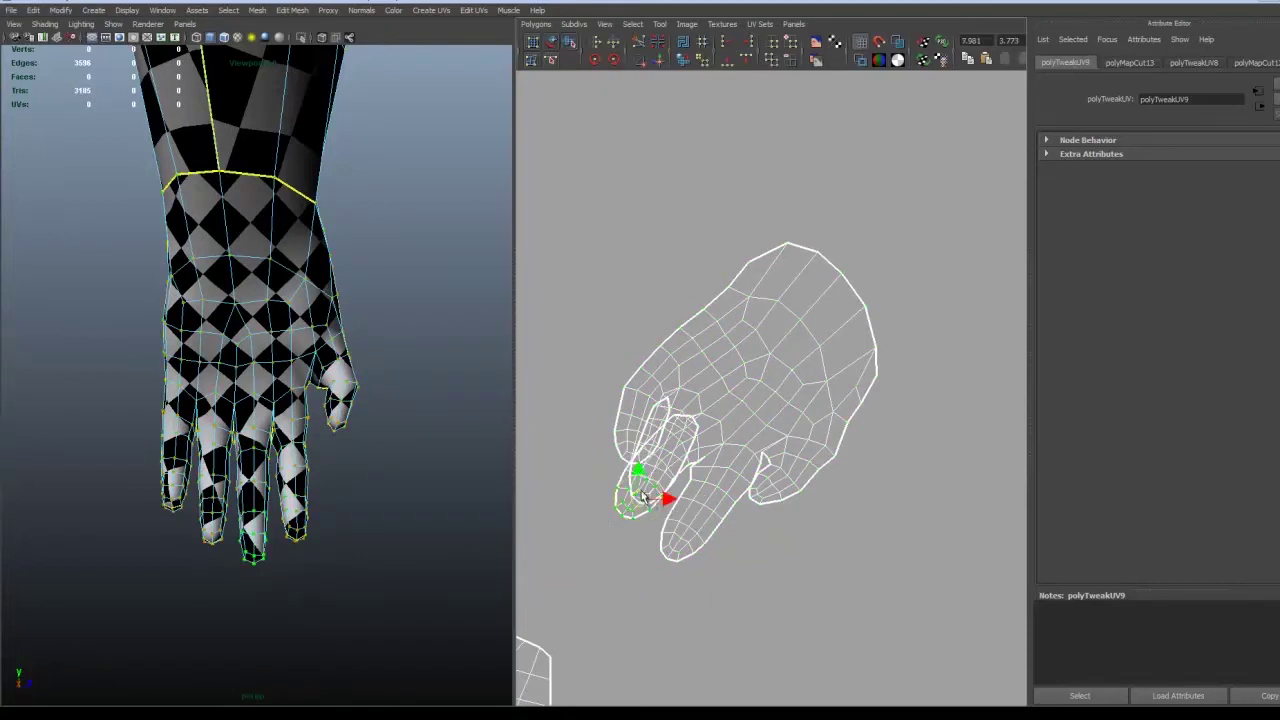
pyautogui.moveTo(634, 497); pyautogui.dragTo(636, 539)
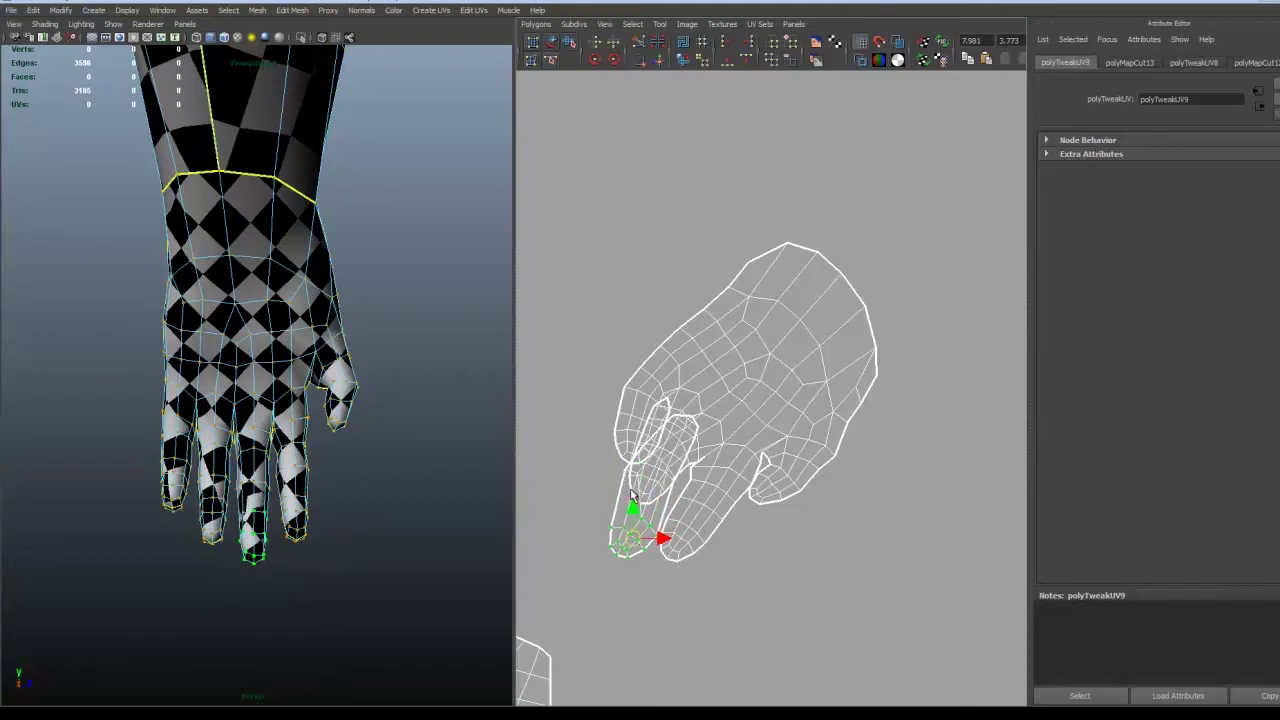
# Step: Grow a UV selection over the ring finger and pull it outward, clear of the middle and little fingers
pyautogui.click(630, 486)
pyautogui.click(634, 484)
pyautogui.moveTo(641, 482); pyautogui.dragTo(549, 524)
pyautogui.hotkey('shift', '.')
pyautogui.hotkey('shift', '.')
pyautogui.hotkey('shift', '.')
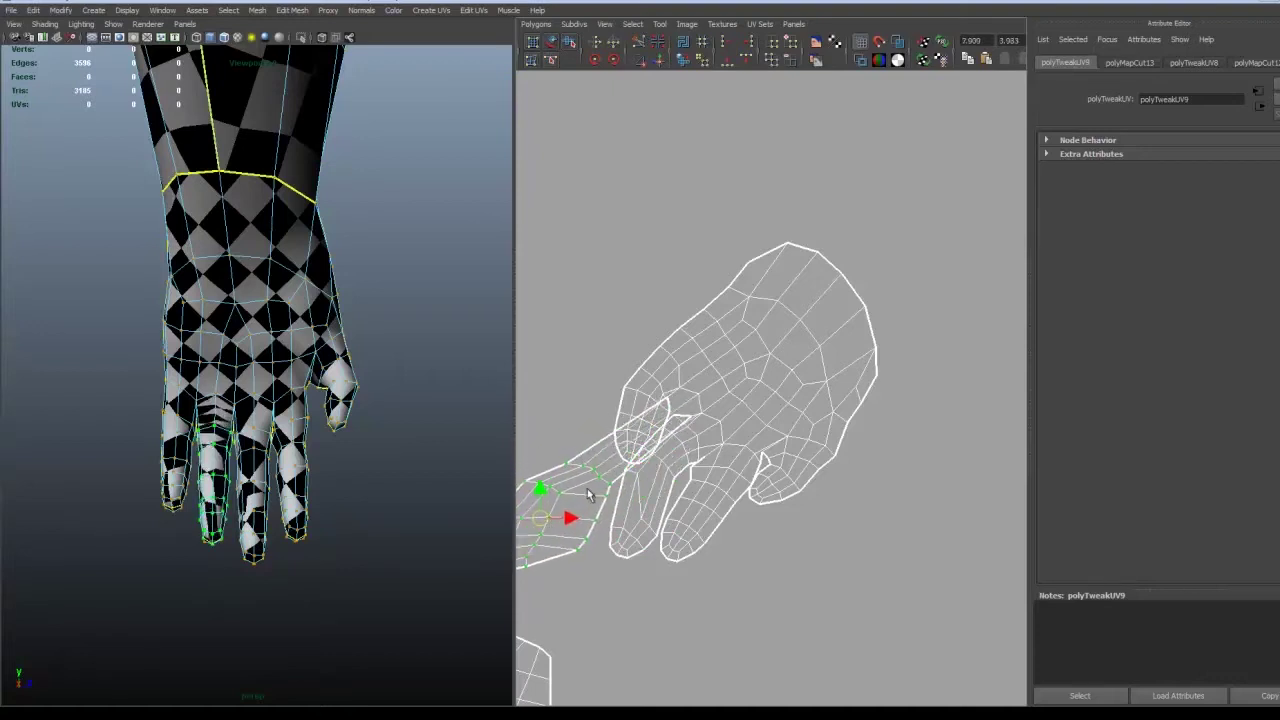
# Step: Pull the little finger's UVs up and away from the ring finger, and move the stray UVs between their bases toward the palm
pyautogui.moveTo(592, 410); pyautogui.dragTo(595, 353)
pyautogui.hotkey('shift', '.')
pyautogui.hotkey('shift', '.')
pyautogui.keyDown('alt'); pyautogui.moveTo(617, 418); pyautogui.dragTo(651, 419, button='middle'); pyautogui.keyUp('alt')
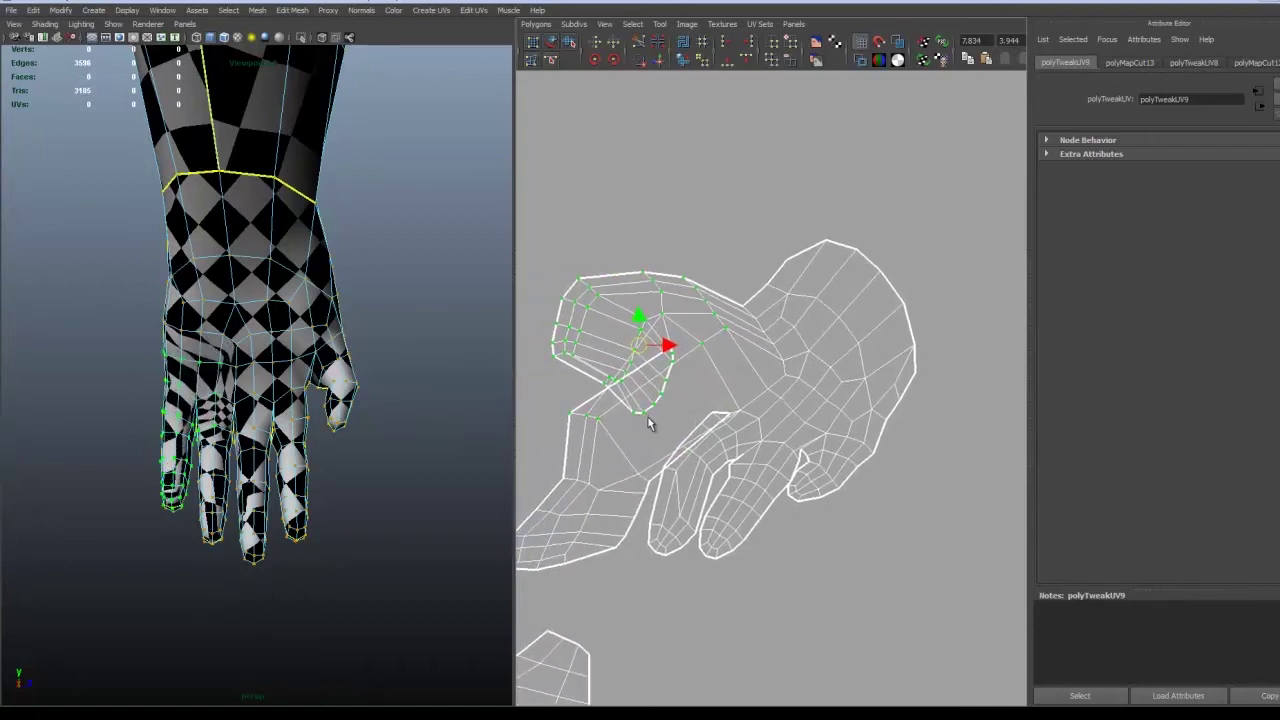
pyautogui.click(565, 410)
pyautogui.moveTo(573, 415); pyautogui.dragTo(695, 396)
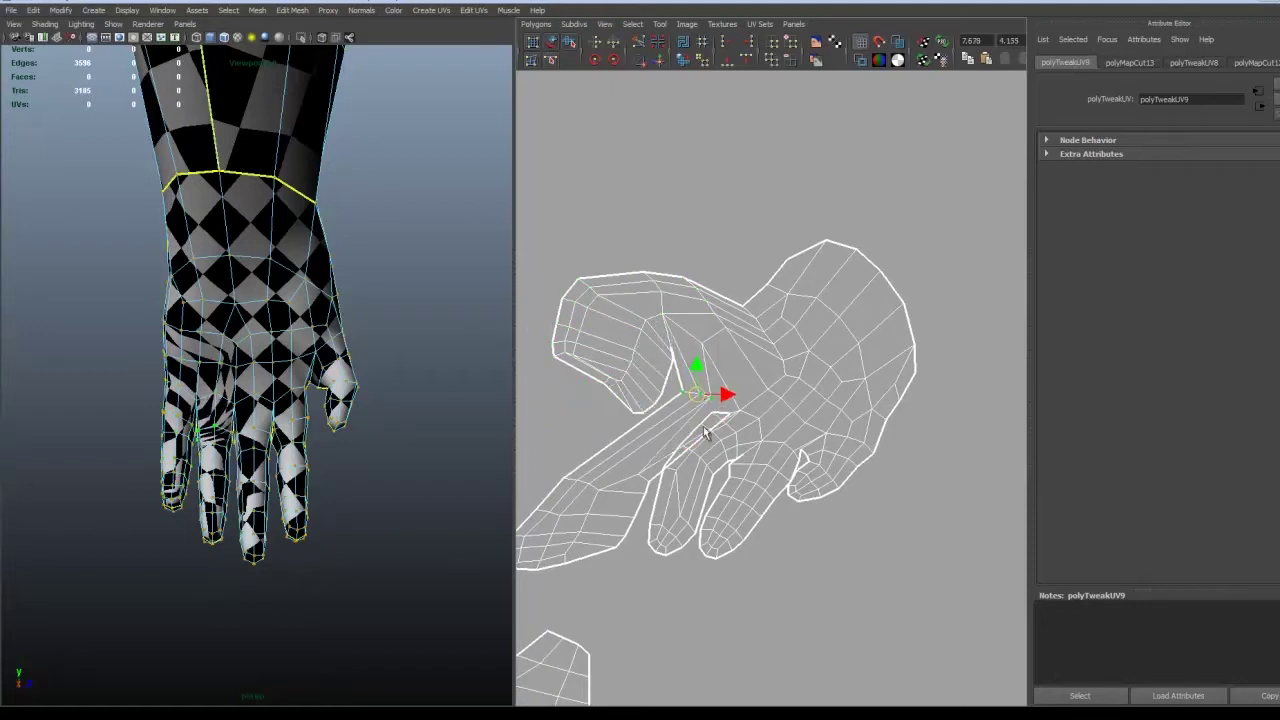
# Step: Select the whole hand shell and unfold it repeatedly with the Smooth UV tool until the fingers spread apart without overlapping
pyautogui.keyDown('ctrl'); pyautogui.moveTo(703, 427); pyautogui.dragTo(745, 414, button='right'); pyautogui.keyUp('ctrl')
pyautogui.scroll(-2, 720, 420)
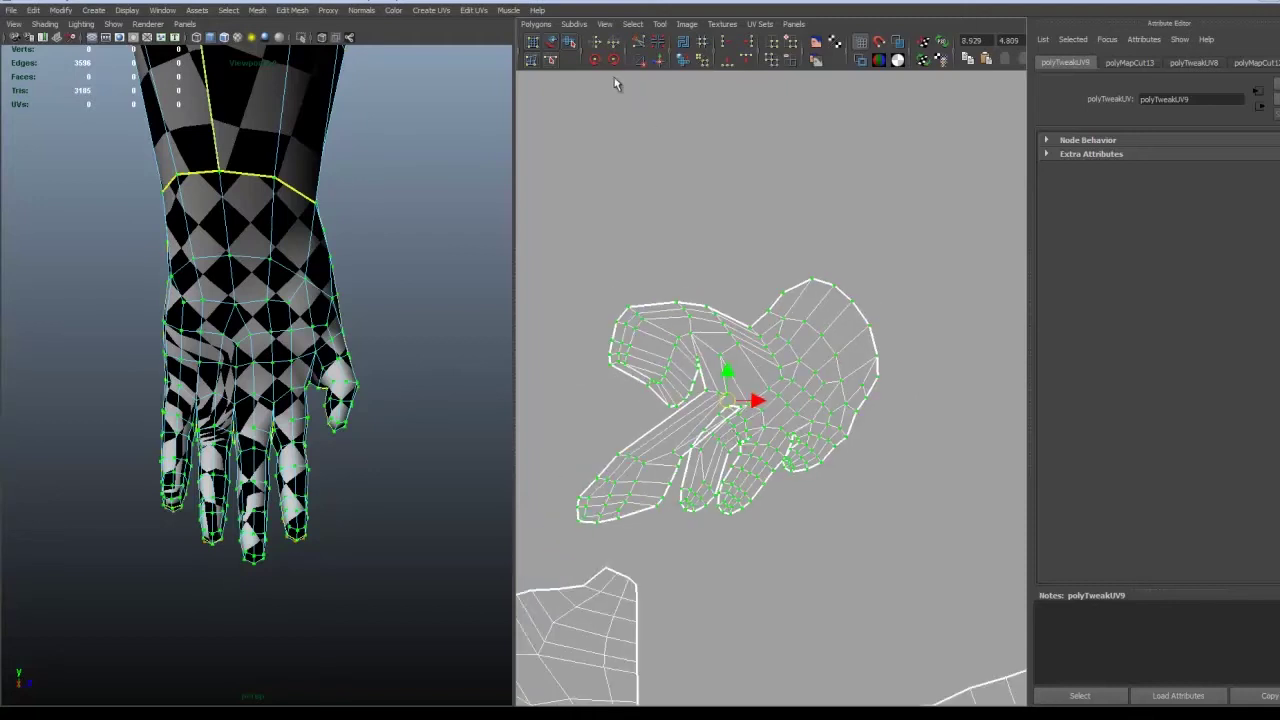
pyautogui.click(570, 43)
pyautogui.moveTo(558, 527); pyautogui.dragTo(925, 527)
pyautogui.scroll(-5, 691, 531)
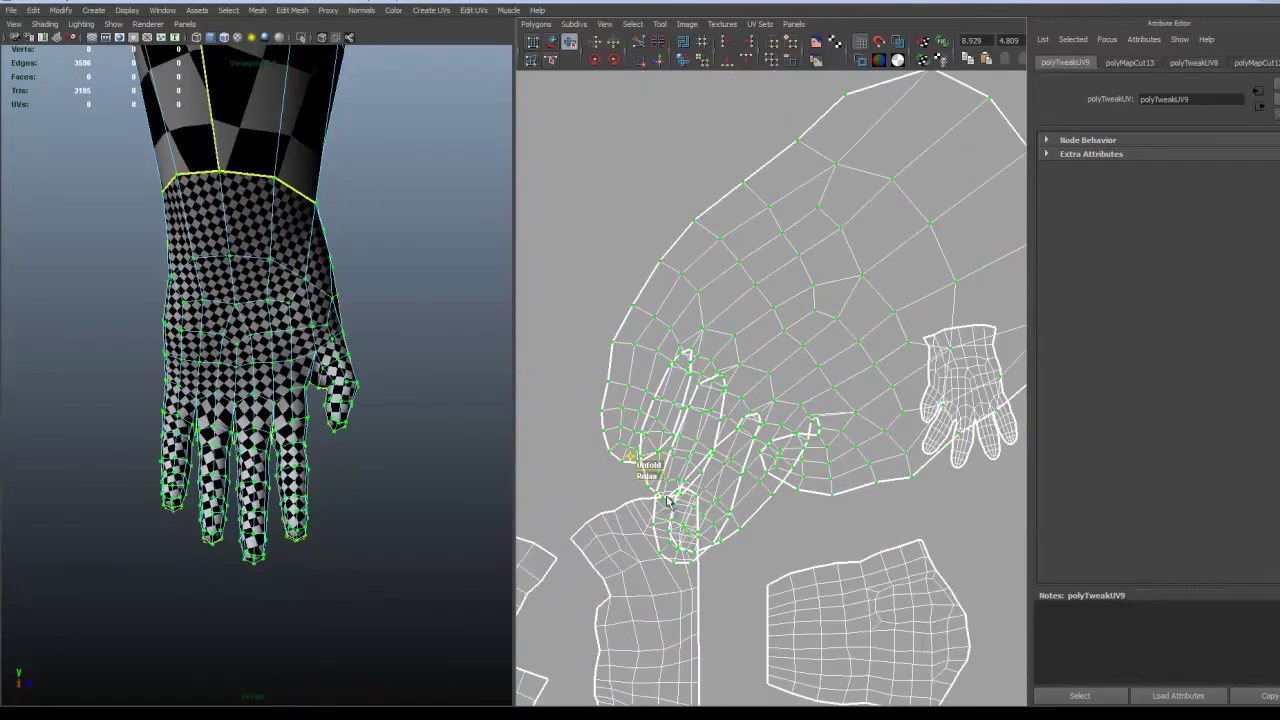
pyautogui.moveTo(648, 466); pyautogui.dragTo(988, 464)
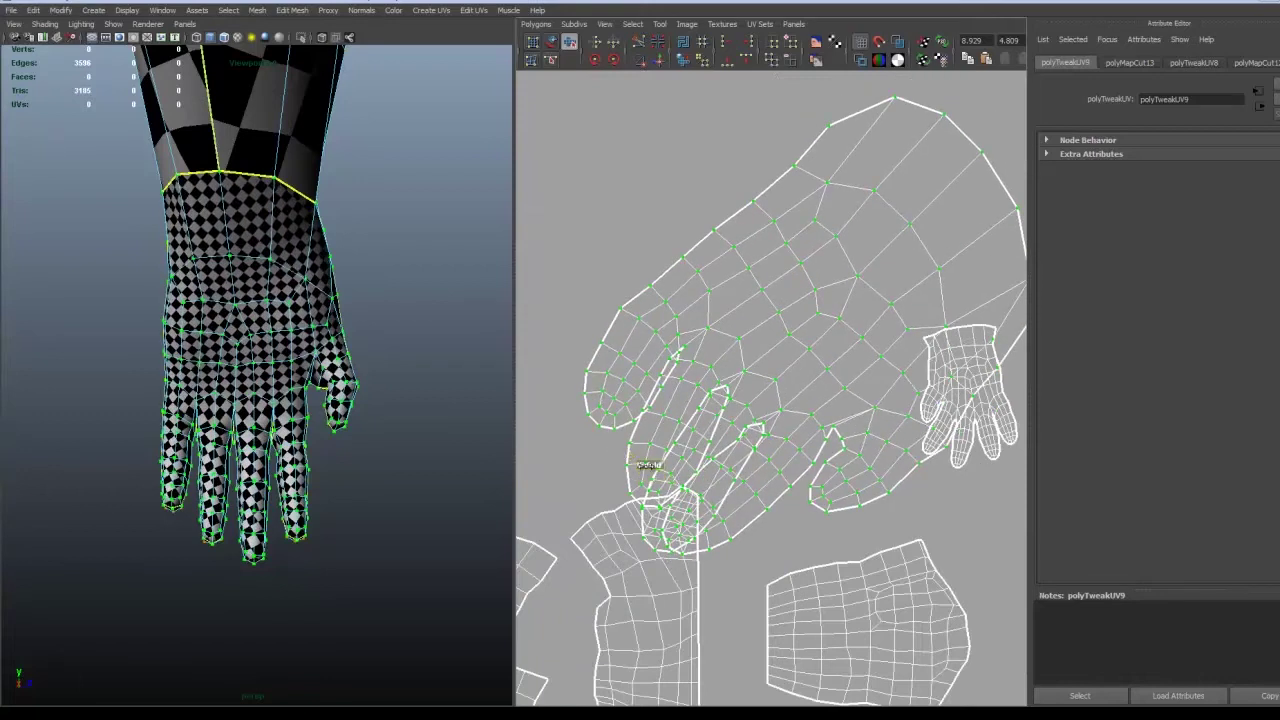
pyautogui.moveTo(649, 466); pyautogui.dragTo(992, 433)
pyautogui.moveTo(647, 475); pyautogui.dragTo(829, 446)
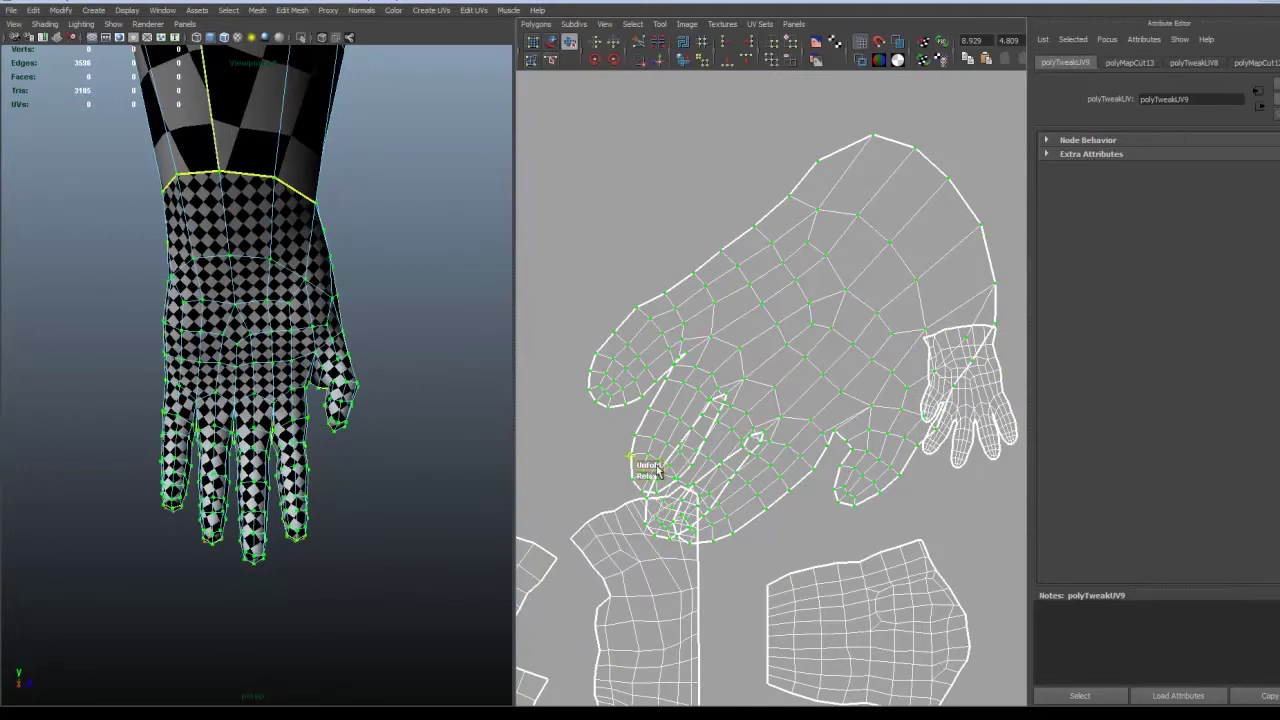
pyautogui.moveTo(649, 465); pyautogui.dragTo(868, 457)
pyautogui.moveTo(647, 467); pyautogui.dragTo(836, 446)
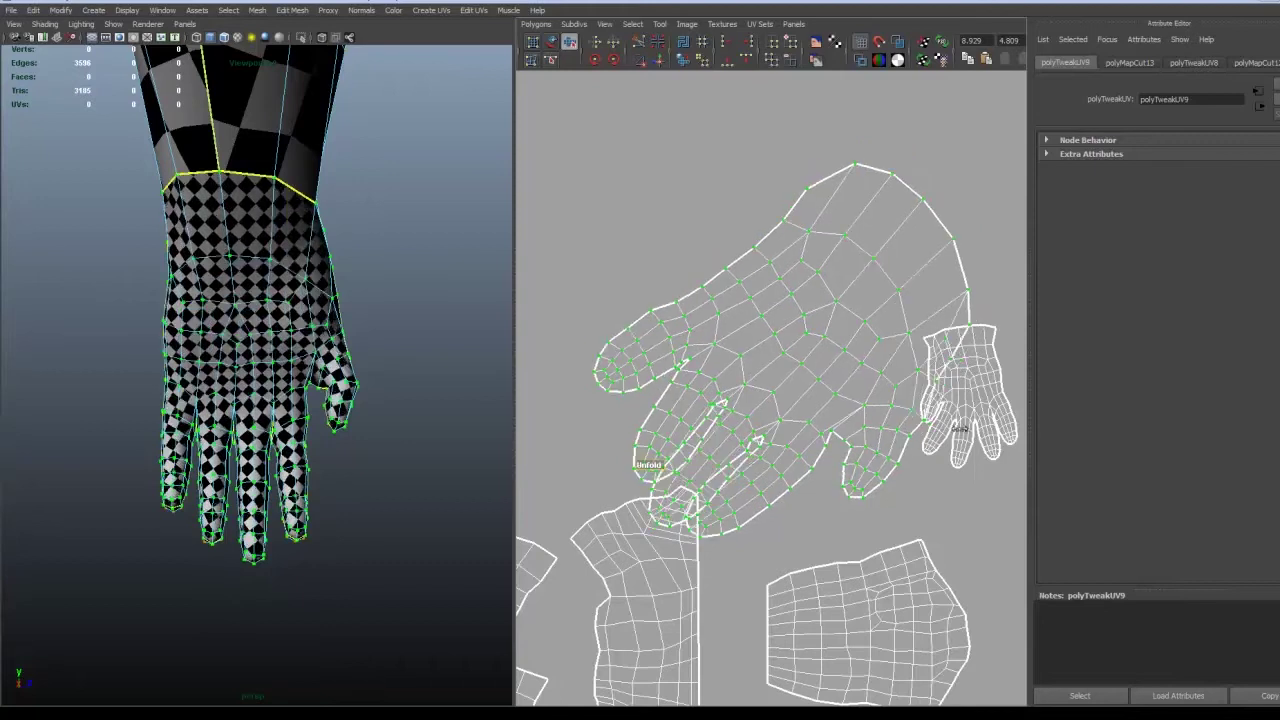
pyautogui.moveTo(649, 474); pyautogui.dragTo(857, 434)
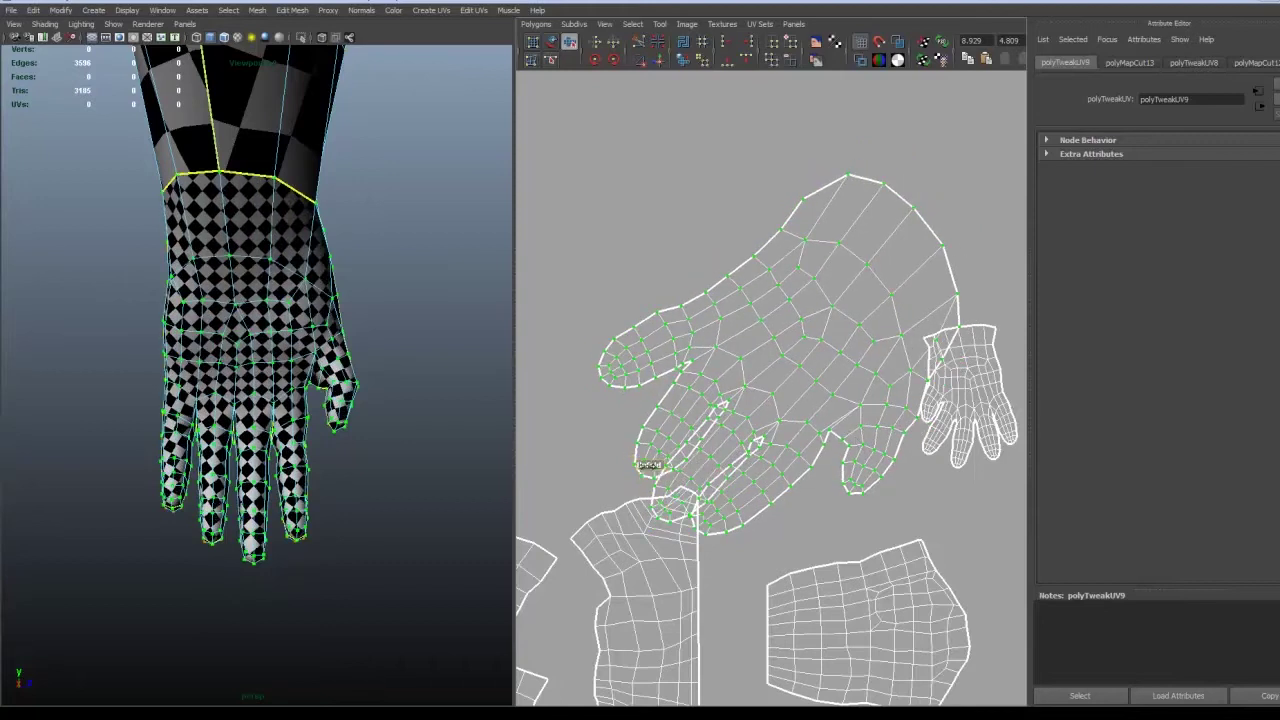
pyautogui.moveTo(650, 474); pyautogui.dragTo(960, 415)
pyautogui.moveTo(652, 474); pyautogui.dragTo(930, 432)
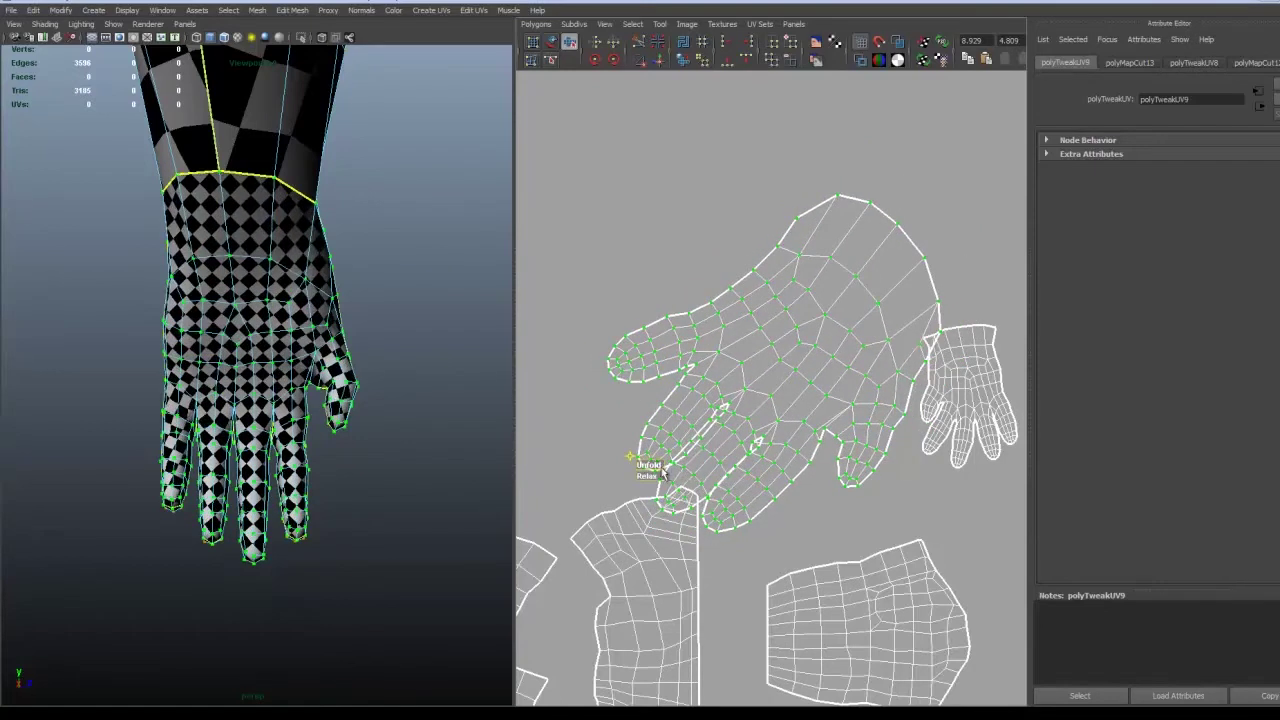
pyautogui.moveTo(653, 473); pyautogui.dragTo(890, 440)
pyautogui.moveTo(708, 470); pyautogui.dragTo(835, 481)
pyautogui.moveTo(650, 474); pyautogui.dragTo(759, 497)
pyautogui.moveTo(644, 466); pyautogui.dragTo(1018, 456)
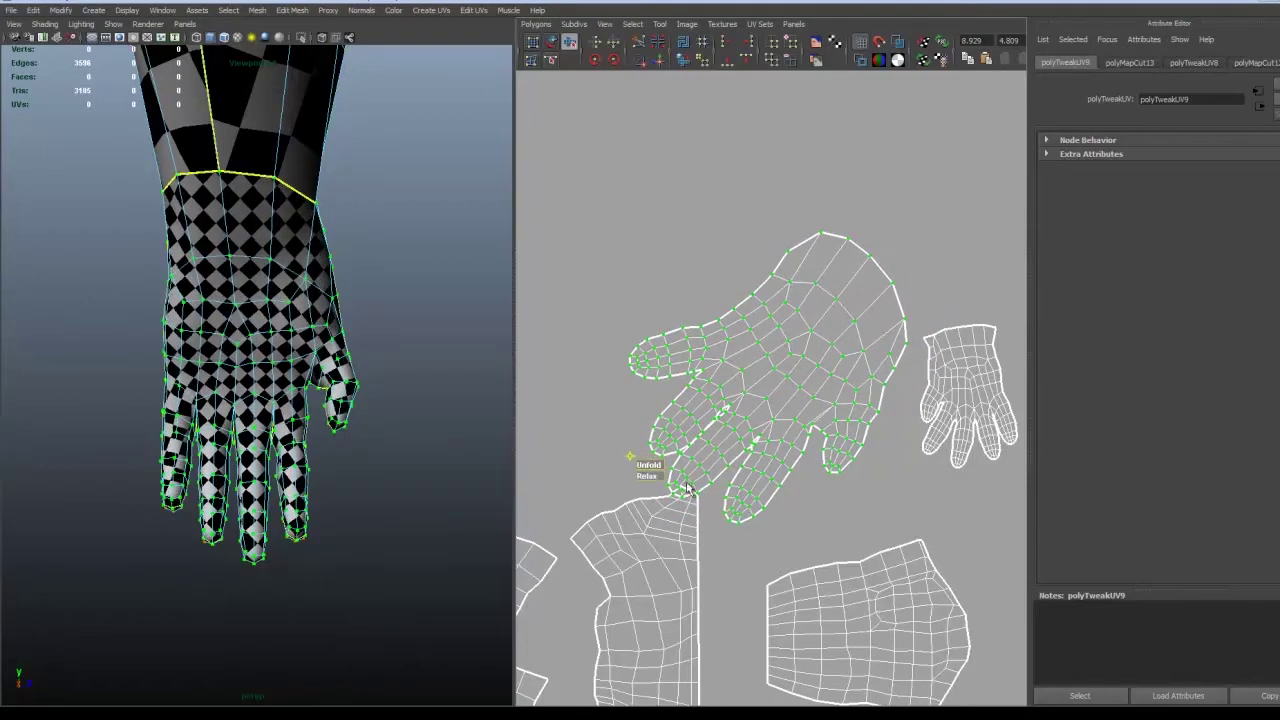
pyautogui.moveTo(638, 470); pyautogui.dragTo(866, 461)
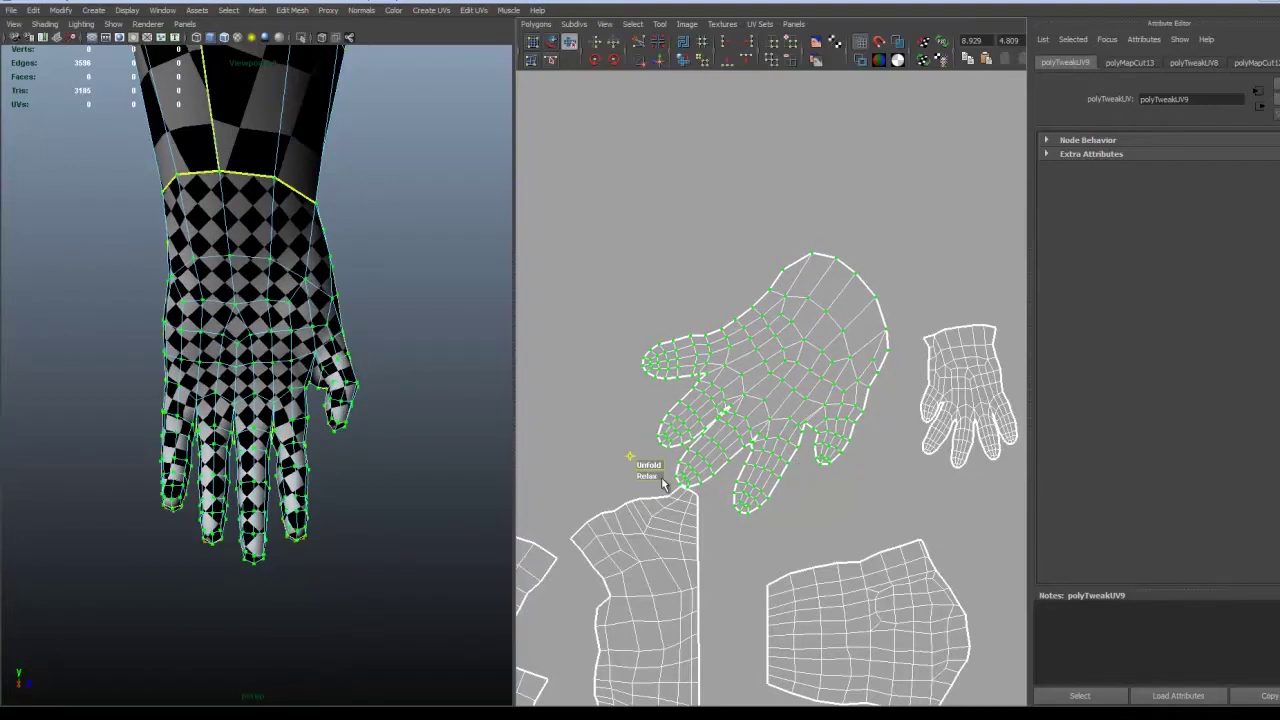
pyautogui.moveTo(652, 477); pyautogui.dragTo(897, 473)
pyautogui.moveTo(657, 467); pyautogui.dragTo(900, 474)
pyautogui.keyDown('alt'); pyautogui.moveTo(887, 484); pyautogui.dragTo(832, 503, button='middle'); pyautogui.keyUp('alt')
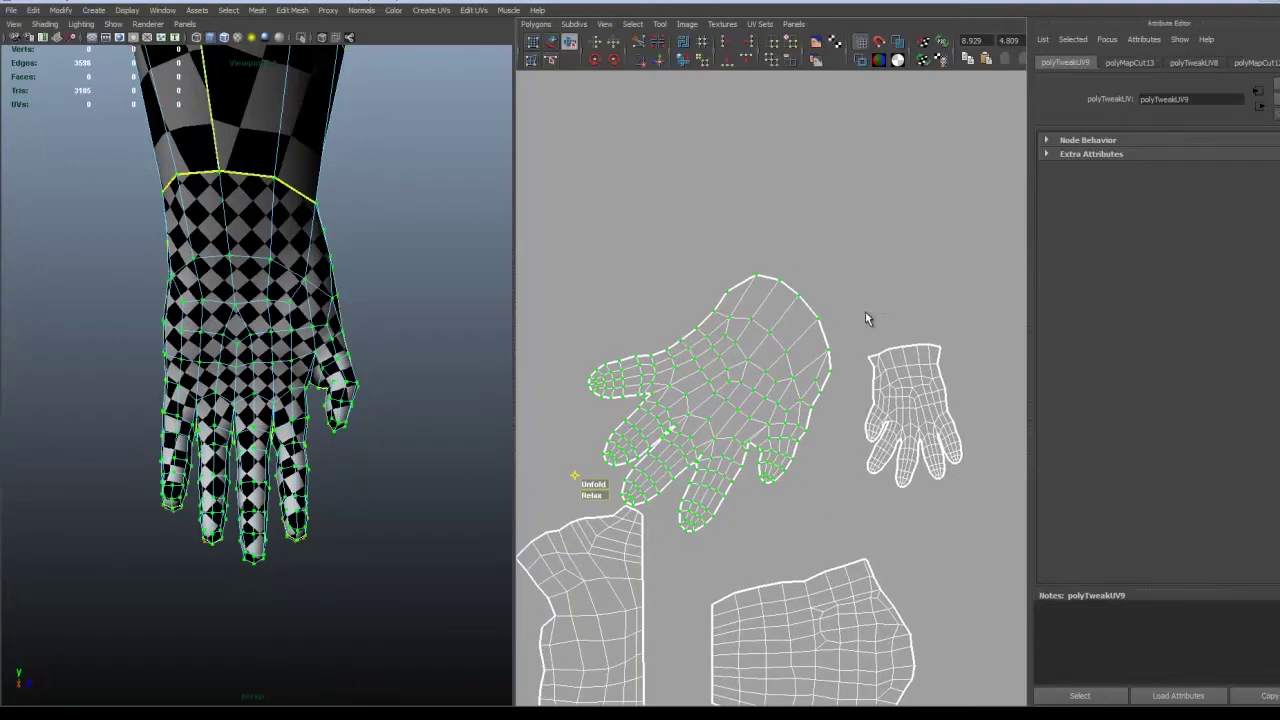
# Step: Rotate the unfolded hand shell so its fingers point down, and align the wrist border UVs into a straight horizontal line
pyautogui.click(866, 377)
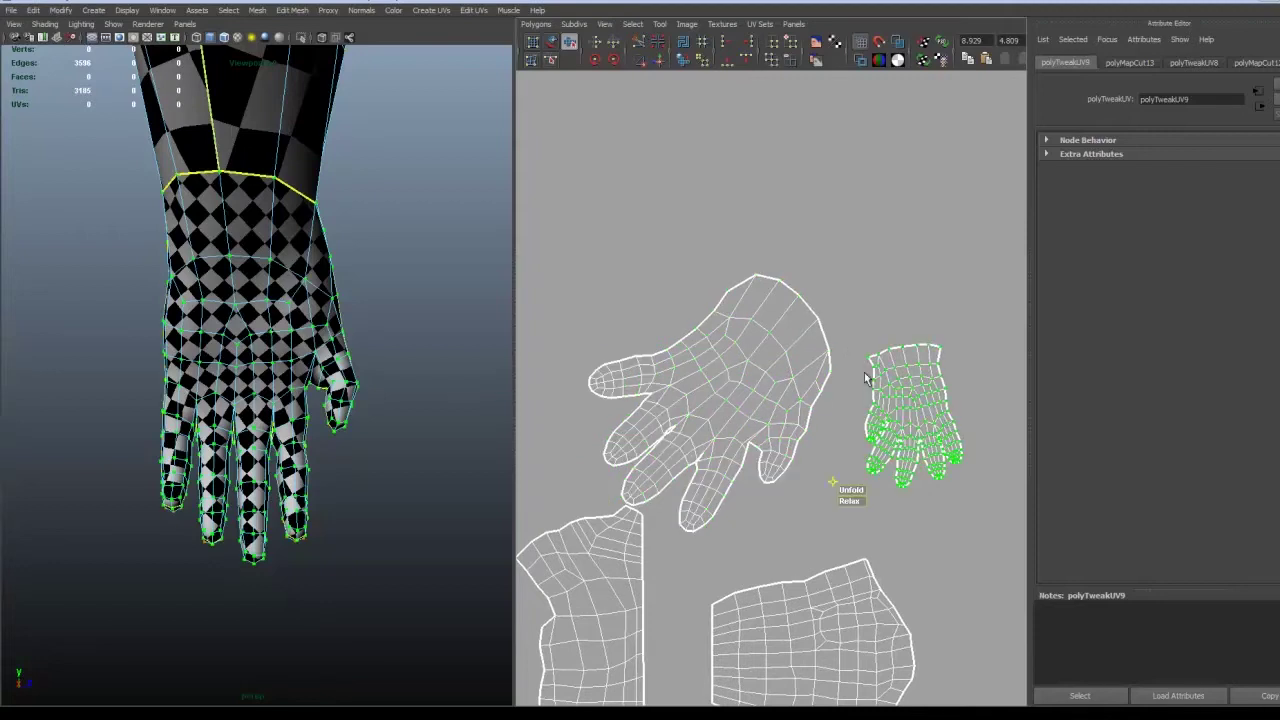
pyautogui.click(790, 381)
pyautogui.keyDown('ctrl'); pyautogui.moveTo(790, 381); pyautogui.dragTo(813, 374, button='right'); pyautogui.keyUp('ctrl')
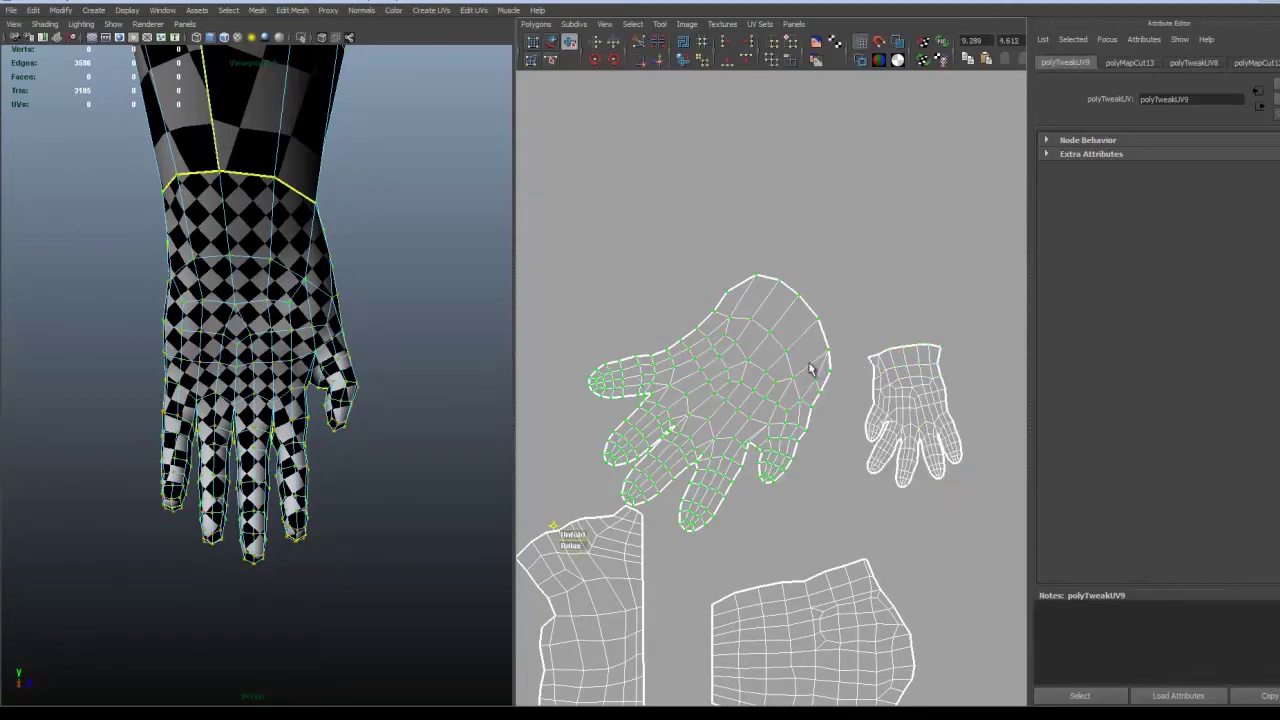
pyautogui.moveTo(732, 408); pyautogui.dragTo(731, 390)
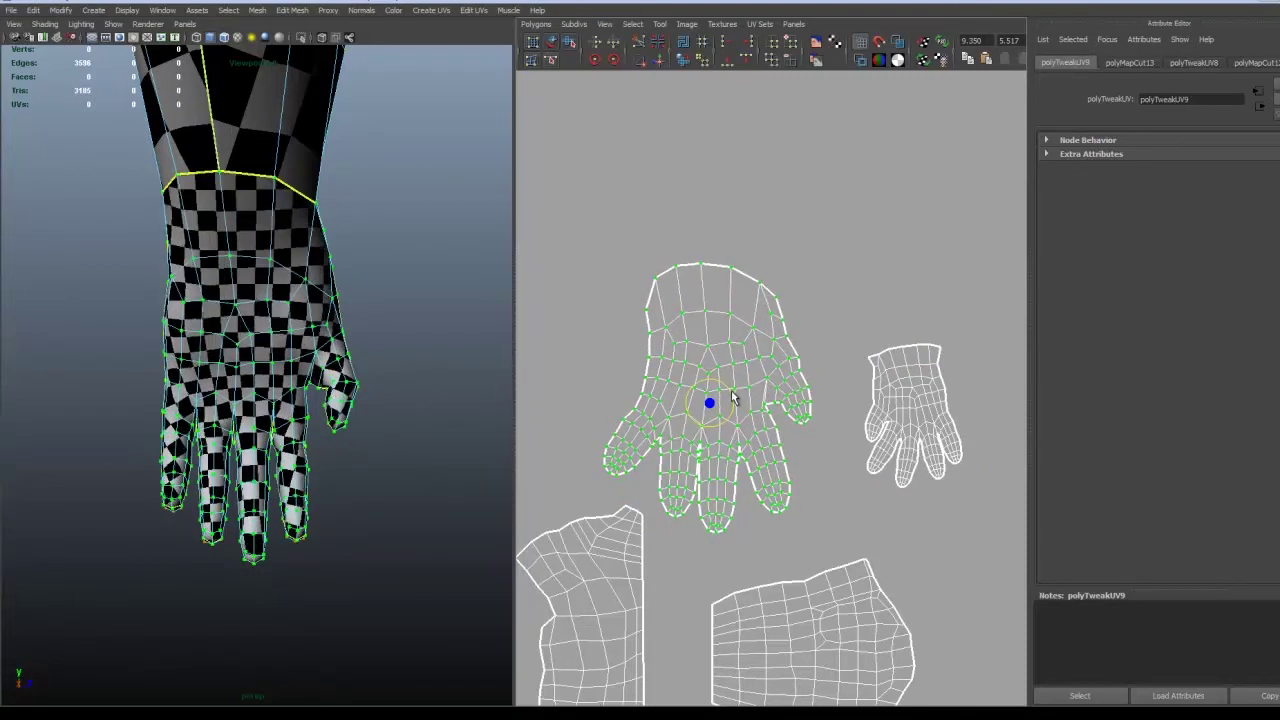
pyautogui.moveTo(731, 277); pyautogui.dragTo(790, 300)
pyautogui.click(745, 61)
# Step: Select all of the hand shell's UVs except the aligned wrist row and unfold them with the Smooth UV tool
pyautogui.keyDown('ctrl'); pyautogui.moveTo(707, 278); pyautogui.dragTo(733, 264, button='right'); pyautogui.keyUp('ctrl')
pyautogui.moveTo(615, 240); pyautogui.dragTo(784, 288)
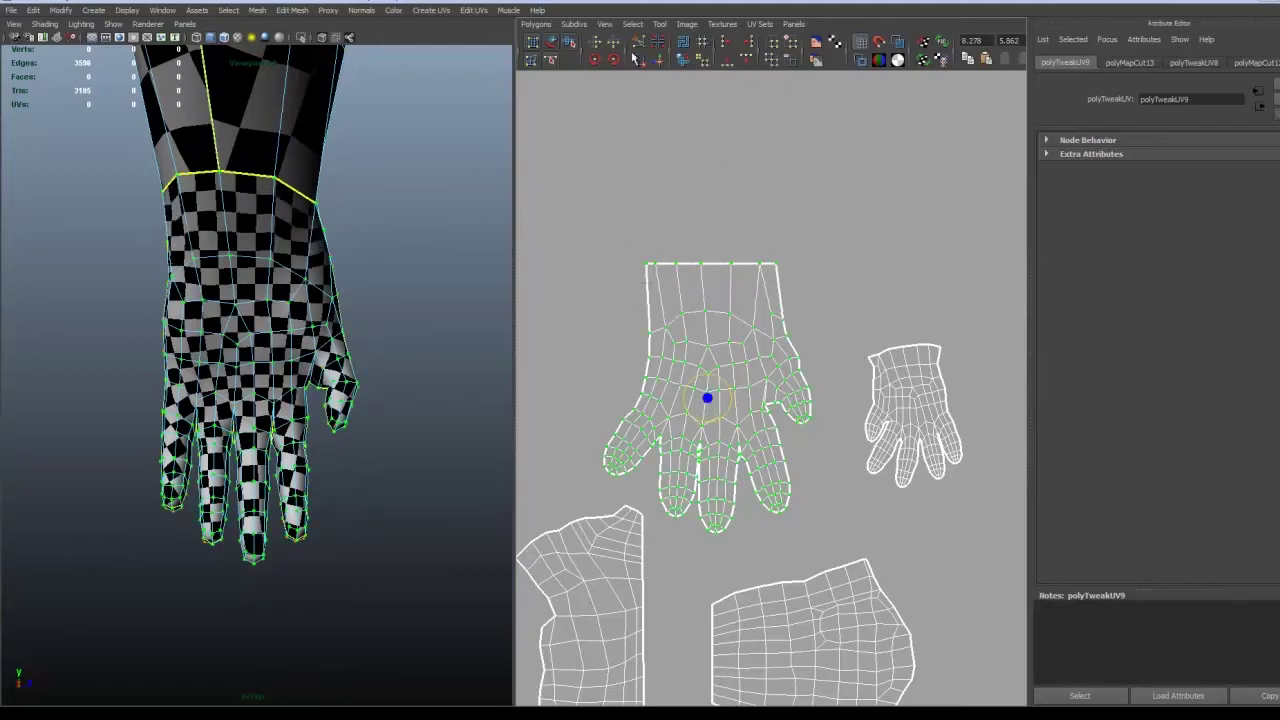
pyautogui.click(572, 44)
pyautogui.moveTo(656, 529); pyautogui.dragTo(797, 503)
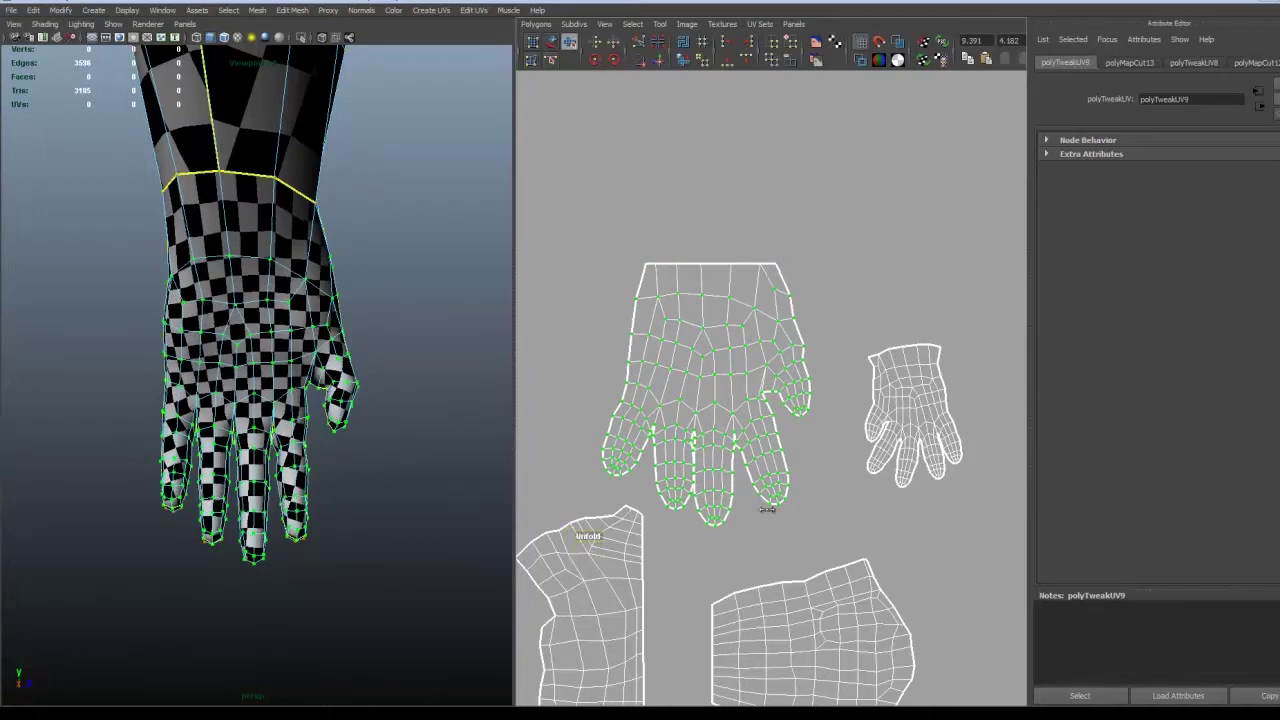
pyautogui.moveTo(775, 522); pyautogui.dragTo(874, 524)
# Step: Select the whole smaller hand shell and rotate it slightly until its wrist edge is level
pyautogui.keyDown('alt'); pyautogui.moveTo(742, 504); pyautogui.dragTo(702, 511, button='middle'); pyautogui.keyUp('alt')
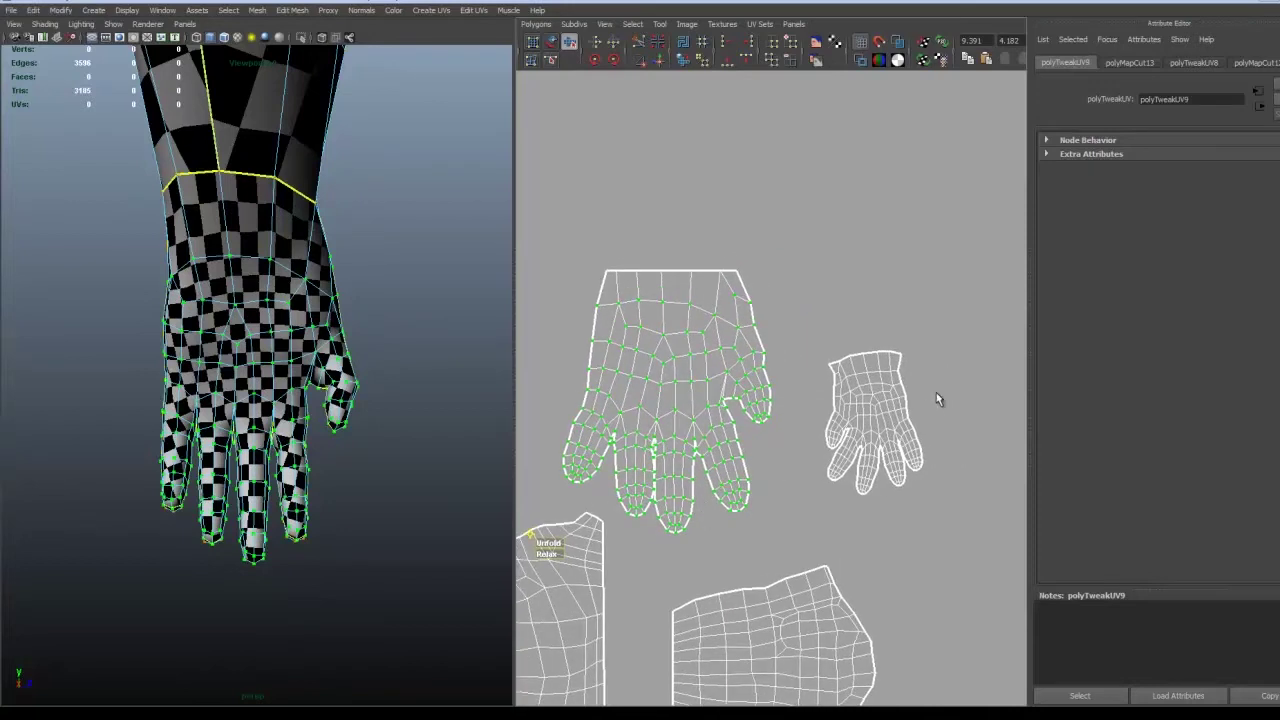
pyautogui.click(861, 394)
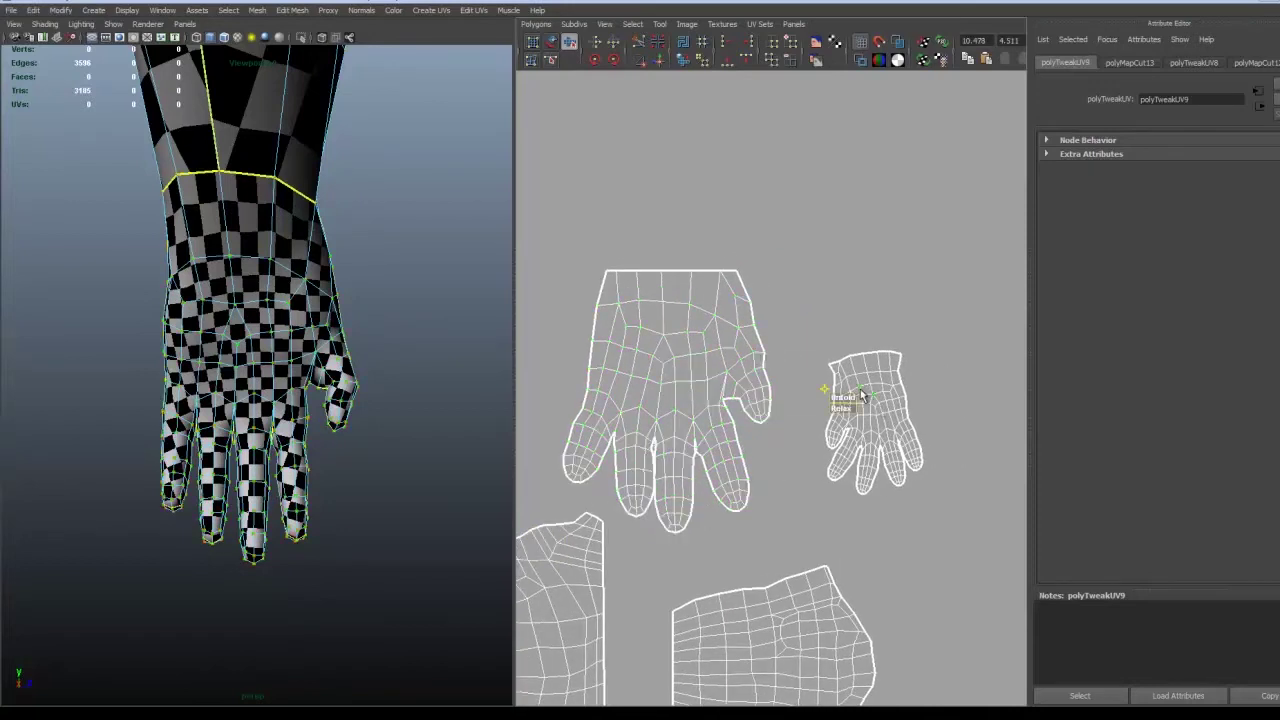
pyautogui.keyDown('ctrl'); pyautogui.moveTo(861, 391); pyautogui.dragTo(889, 370, button='right'); pyautogui.keyUp('ctrl')
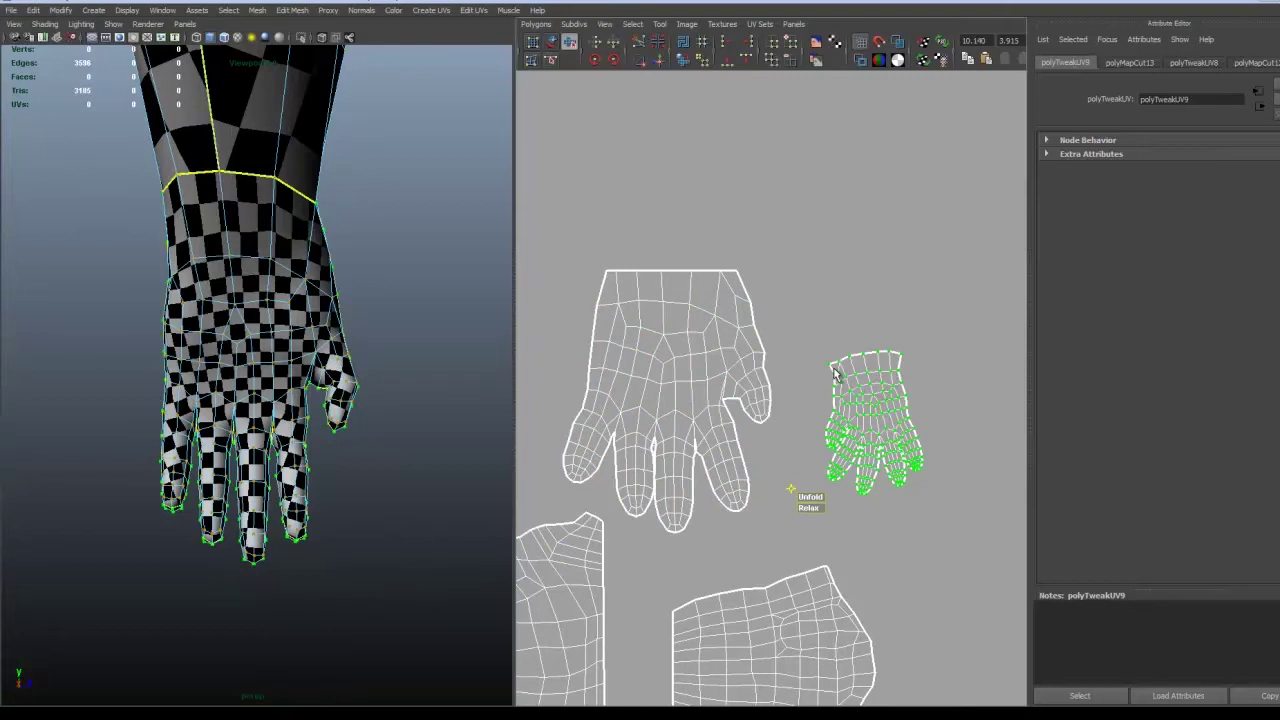
pyautogui.press('e')
pyautogui.moveTo(880, 400); pyautogui.dragTo(885, 401)
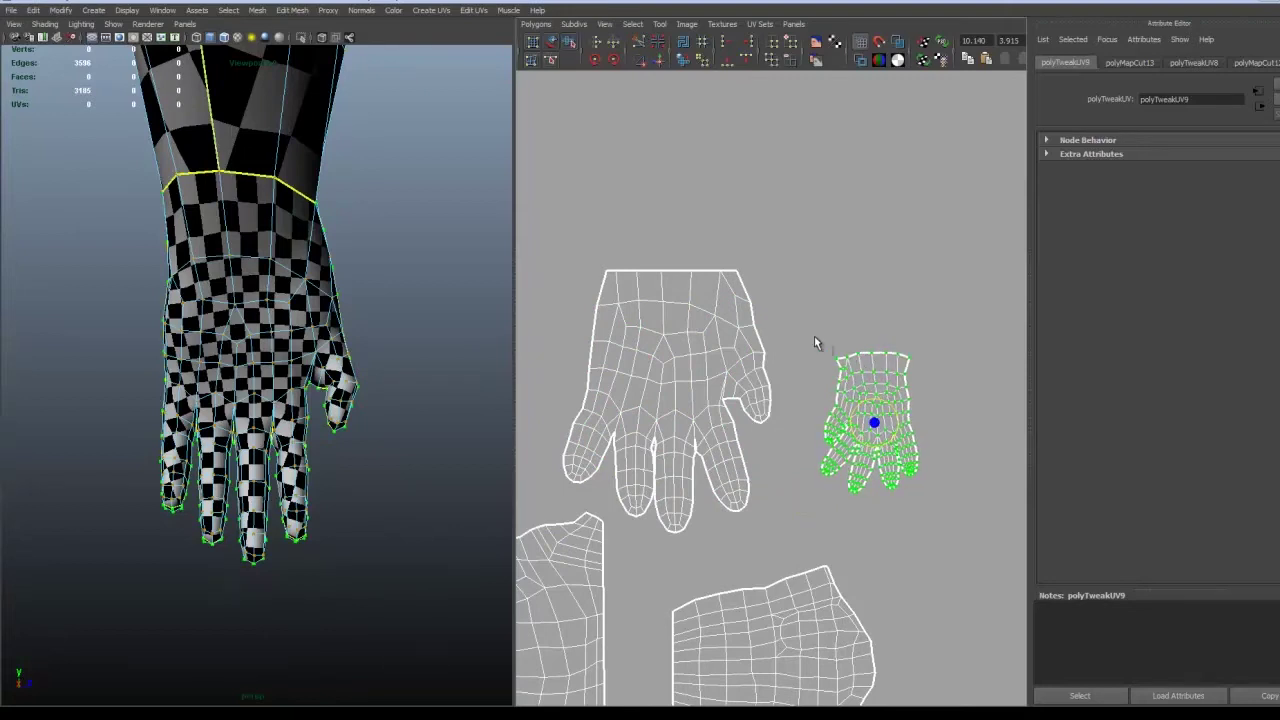
# Step: Align the smaller hand's wrist border UVs into a straight horizontal line and unfold its remaining UVs with the Smooth UV tool
pyautogui.moveTo(814, 337); pyautogui.dragTo(921, 358)
pyautogui.click(746, 62)
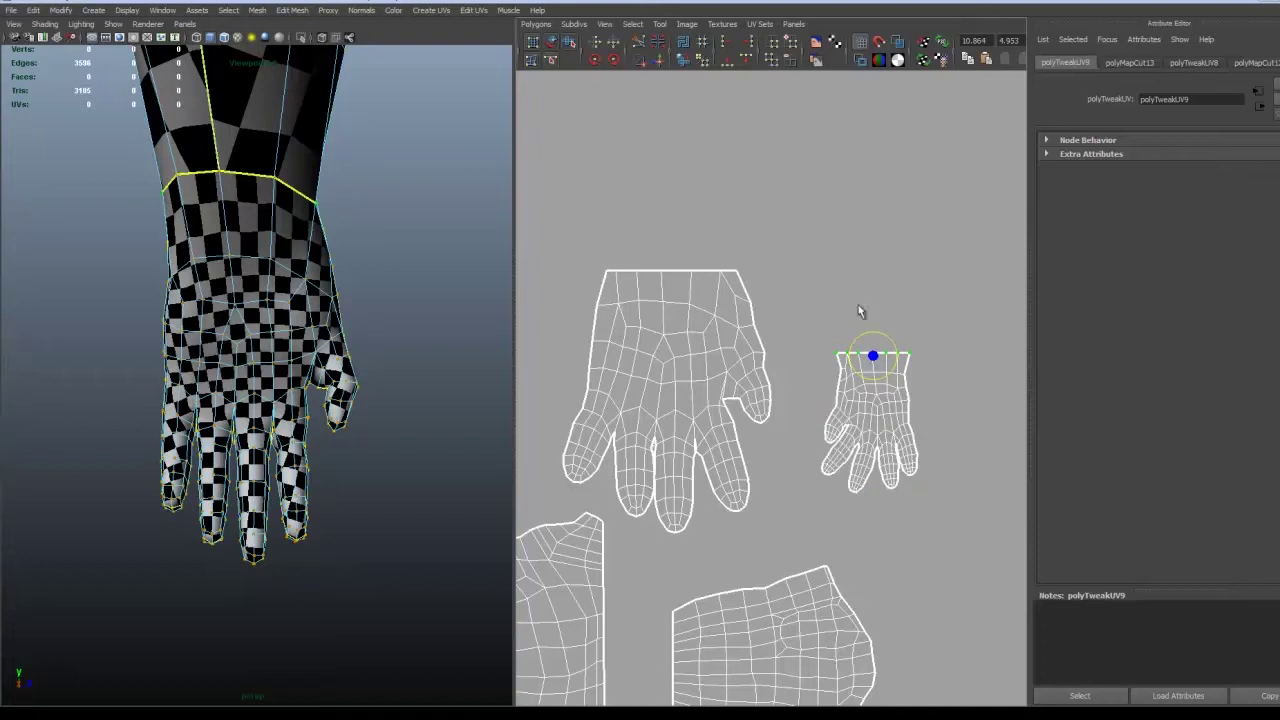
pyautogui.moveTo(951, 503); pyautogui.dragTo(817, 325)
pyautogui.moveTo(805, 496); pyautogui.dragTo(806, 496)
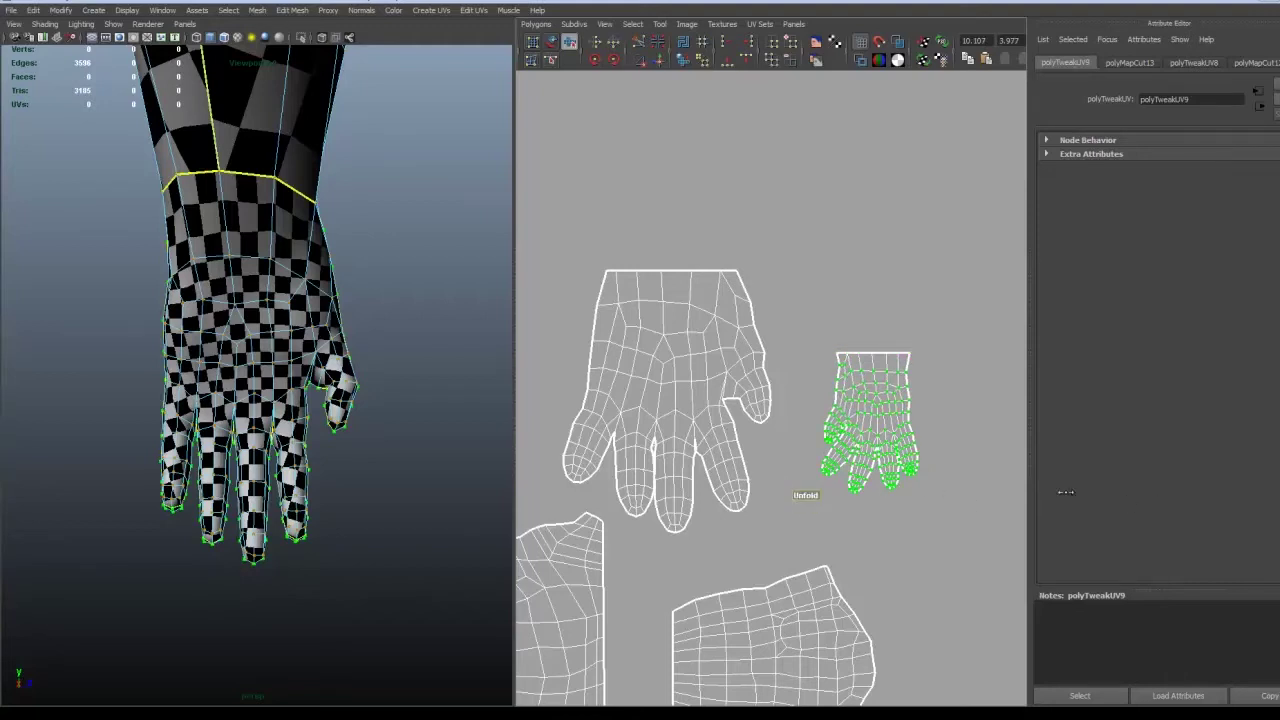
# Step: Scale the whole smaller hand shell up and place it over the larger one so the two wrist widths match
pyautogui.keyDown('alt'); pyautogui.moveTo(352, 395); pyautogui.dragTo(477, 507); pyautogui.keyUp('alt')
pyautogui.click(190, 428)
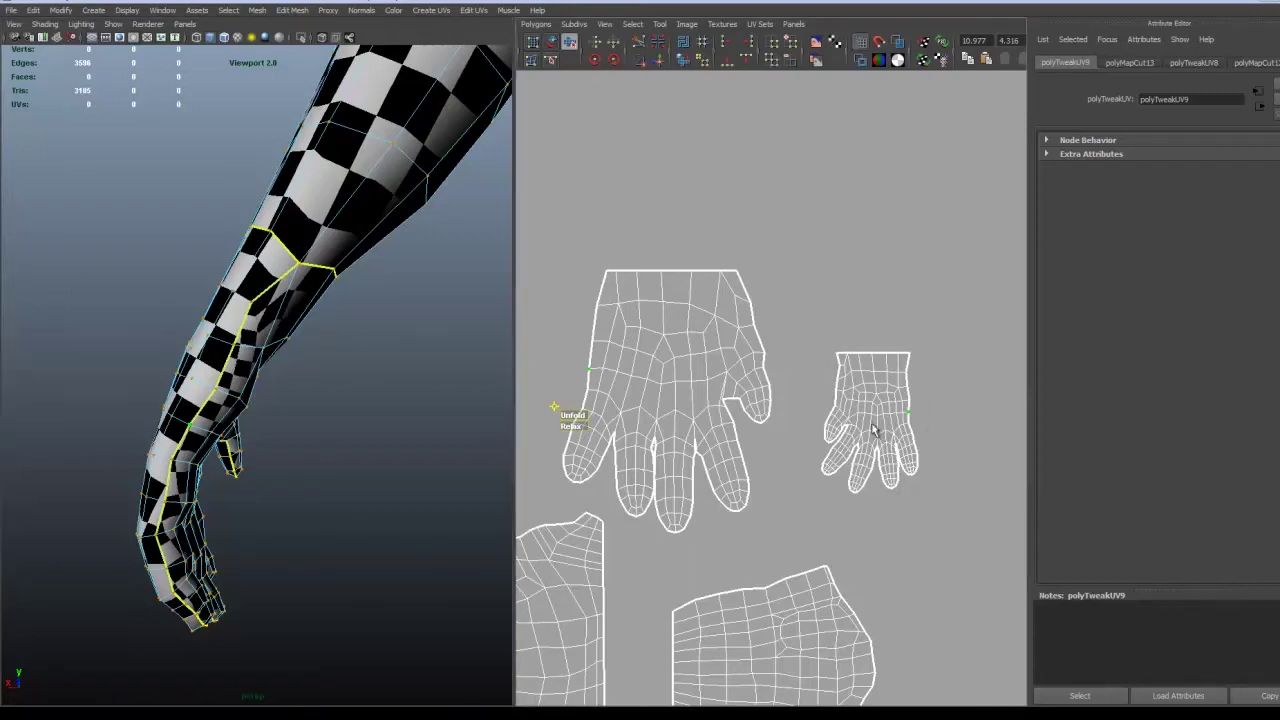
pyautogui.moveTo(930, 499); pyautogui.dragTo(848, 386)
pyautogui.keyDown('ctrl'); pyautogui.moveTo(873, 427); pyautogui.dragTo(903, 415, button='right'); pyautogui.keyUp('ctrl')
pyautogui.press('r')
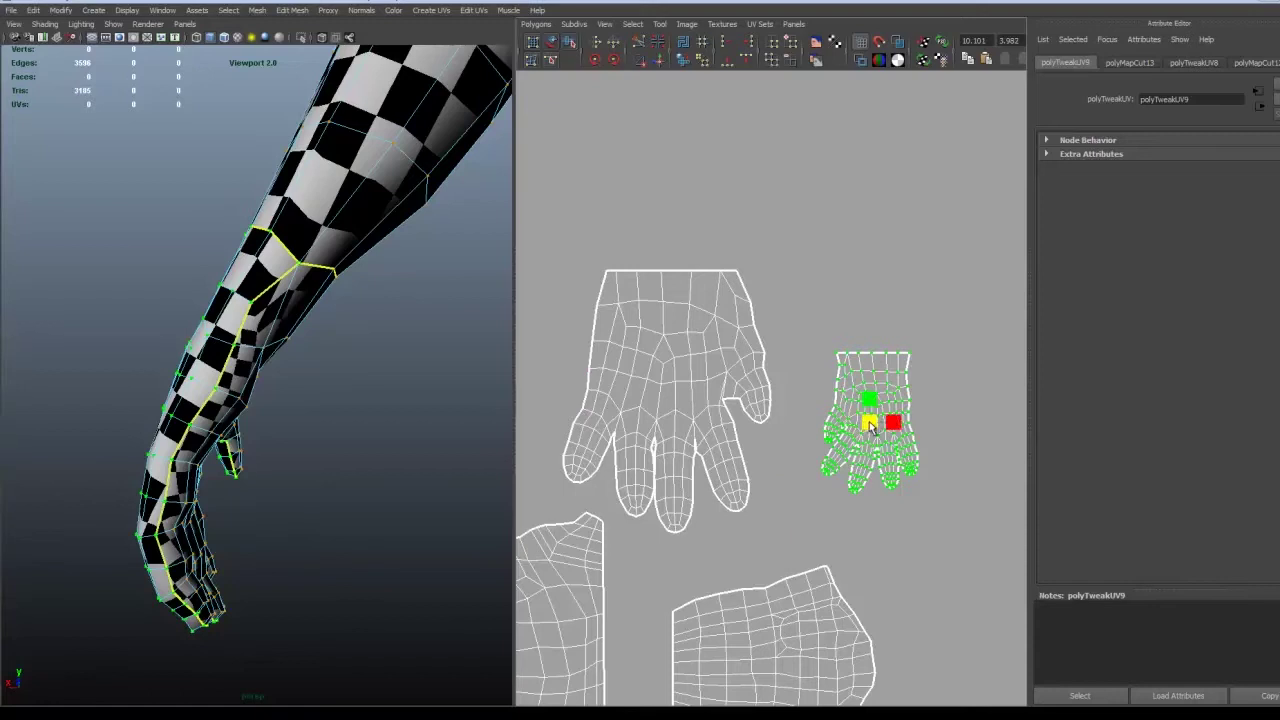
pyautogui.moveTo(869, 424); pyautogui.dragTo(665, 396)
# Step: Move the scaled hand shell beside the other hand and rotate it so their wrist corners meet and the little-finger edges face each other
pyautogui.press('w')
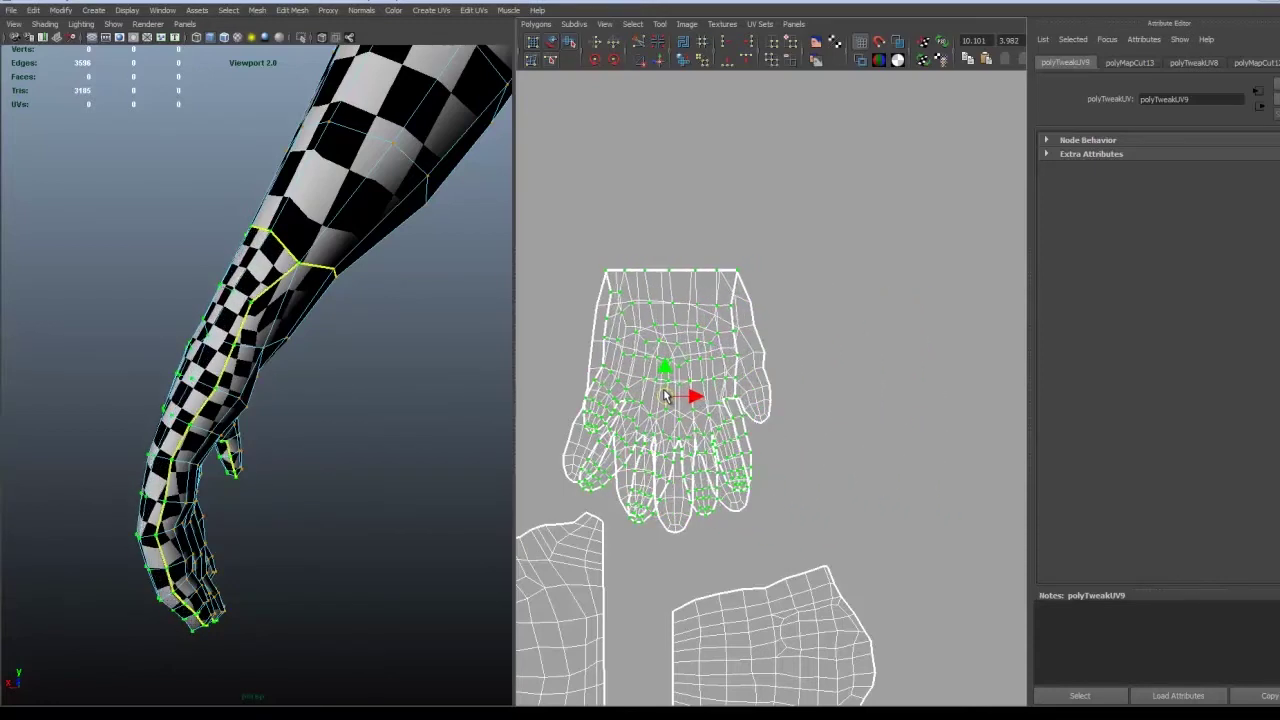
pyautogui.keyDown('alt'); pyautogui.moveTo(665, 396); pyautogui.dragTo(818, 400, button='middle'); pyautogui.keyUp('alt')
pyautogui.moveTo(818, 400); pyautogui.dragTo(650, 357)
pyautogui.press('e')
pyautogui.press('w')
pyautogui.scroll(1, 728, 390)
pyautogui.scroll(1, 732, 390)
pyautogui.keyDown('alt'); pyautogui.moveTo(732, 390); pyautogui.dragTo(839, 441, button='middle'); pyautogui.keyUp('alt')
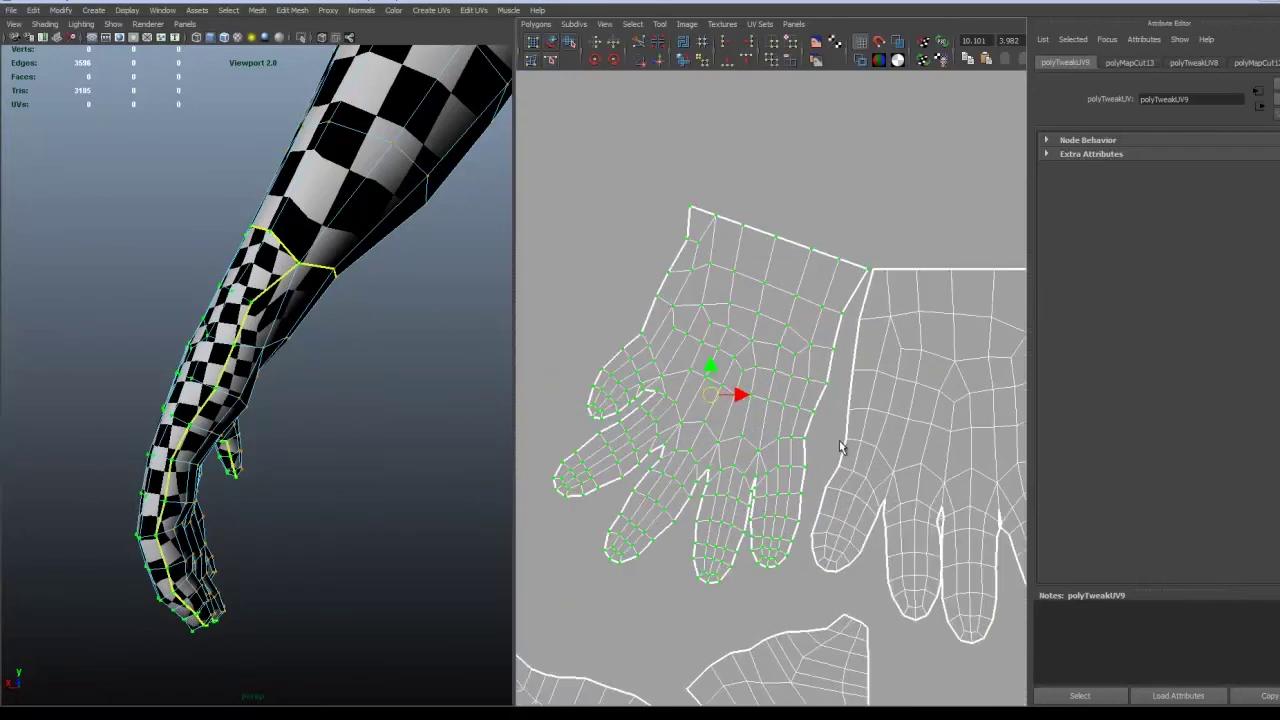
# Step: Select the unrotated hand shell's border UVs and keep only those along its little-finger side selected
pyautogui.moveTo(841, 312); pyautogui.dragTo(890, 316, button='right')
pyautogui.moveTo(837, 306); pyautogui.dragTo(855, 320)
pyautogui.click(832, 350)
pyautogui.rightClick(833, 359)
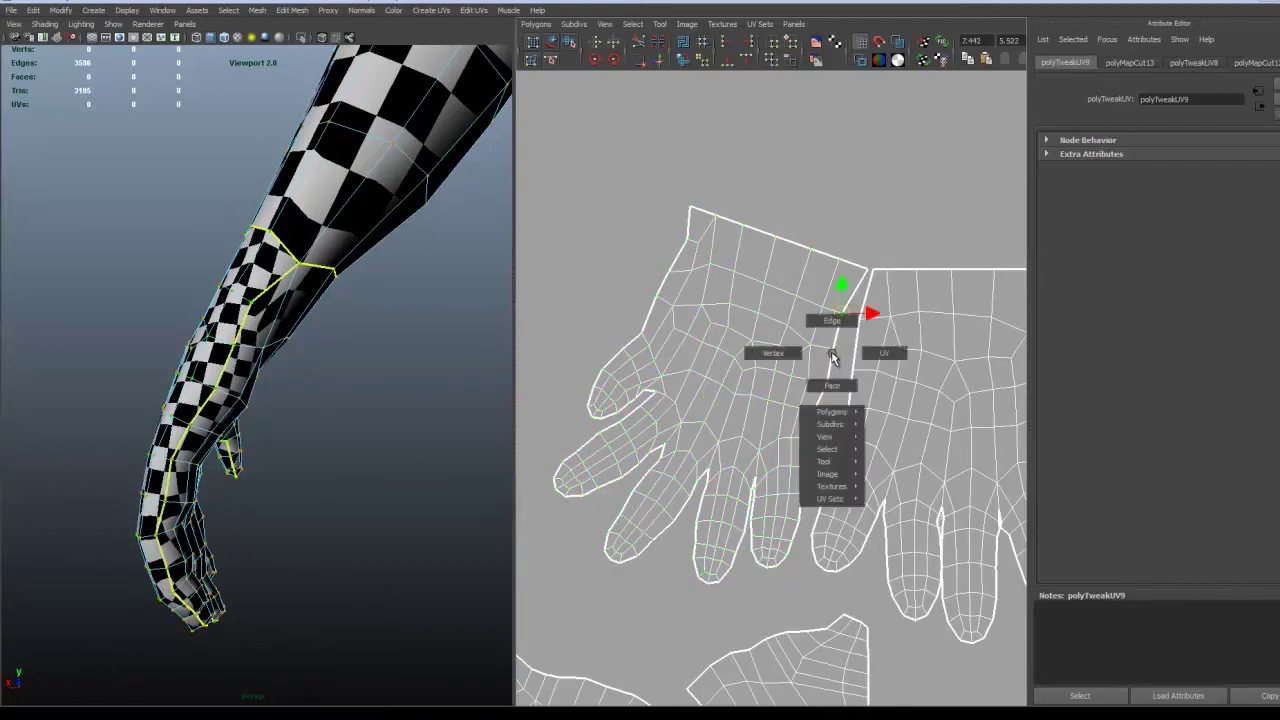
pyautogui.keyDown('alt'); pyautogui.moveTo(906, 418); pyautogui.dragTo(803, 404, button='middle'); pyautogui.keyUp('alt')
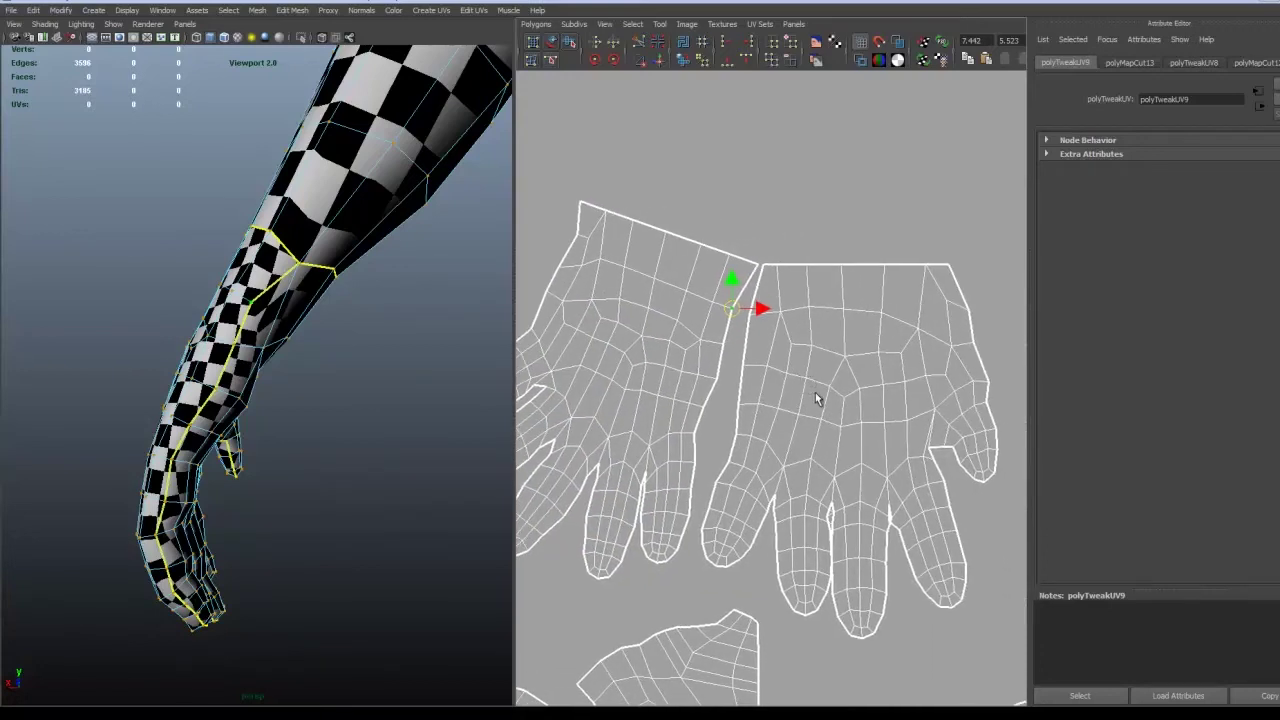
pyautogui.click(812, 386)
pyautogui.keyDown('ctrl'); pyautogui.moveTo(810, 383); pyautogui.dragTo(785, 374, button='right'); pyautogui.keyUp('ctrl')
pyautogui.keyDown('alt'); pyautogui.moveTo(943, 571); pyautogui.dragTo(897, 535, button='right'); pyautogui.keyUp('alt')
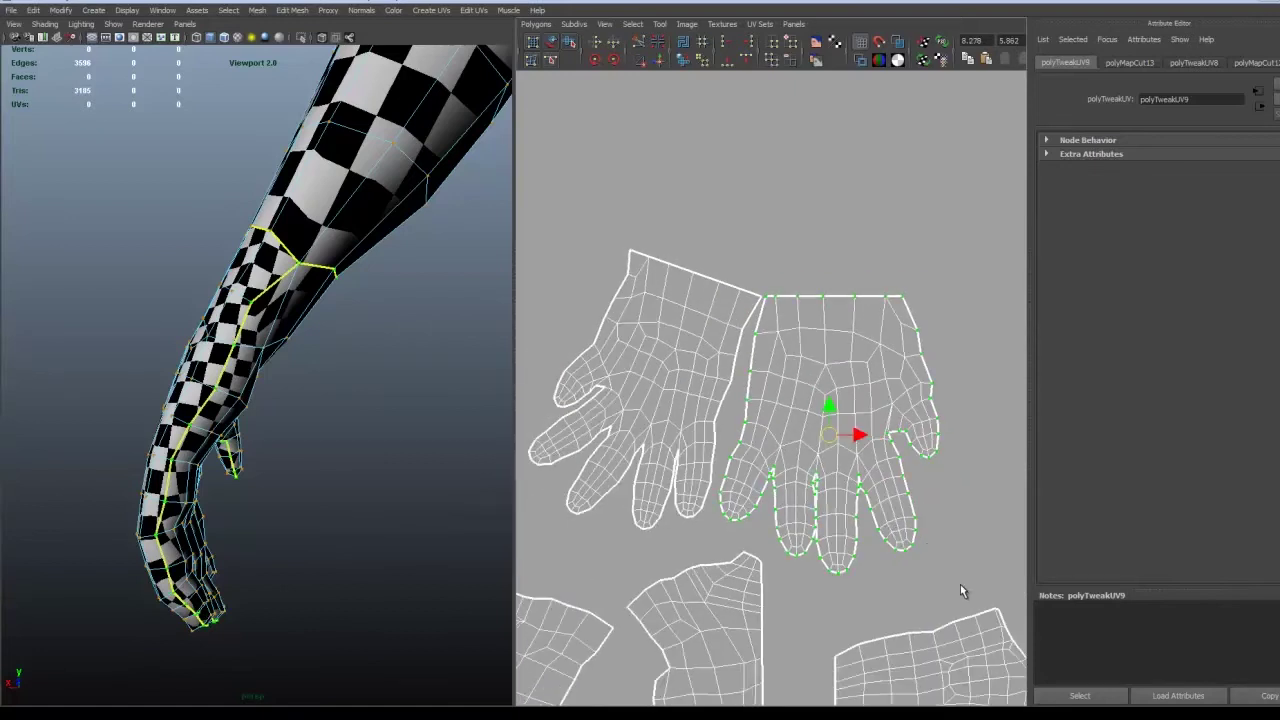
pyautogui.moveTo(968, 618); pyautogui.dragTo(771, 242)
pyautogui.keyDown('alt'); pyautogui.moveTo(268, 511); pyautogui.dragTo(179, 421); pyautogui.keyUp('alt')
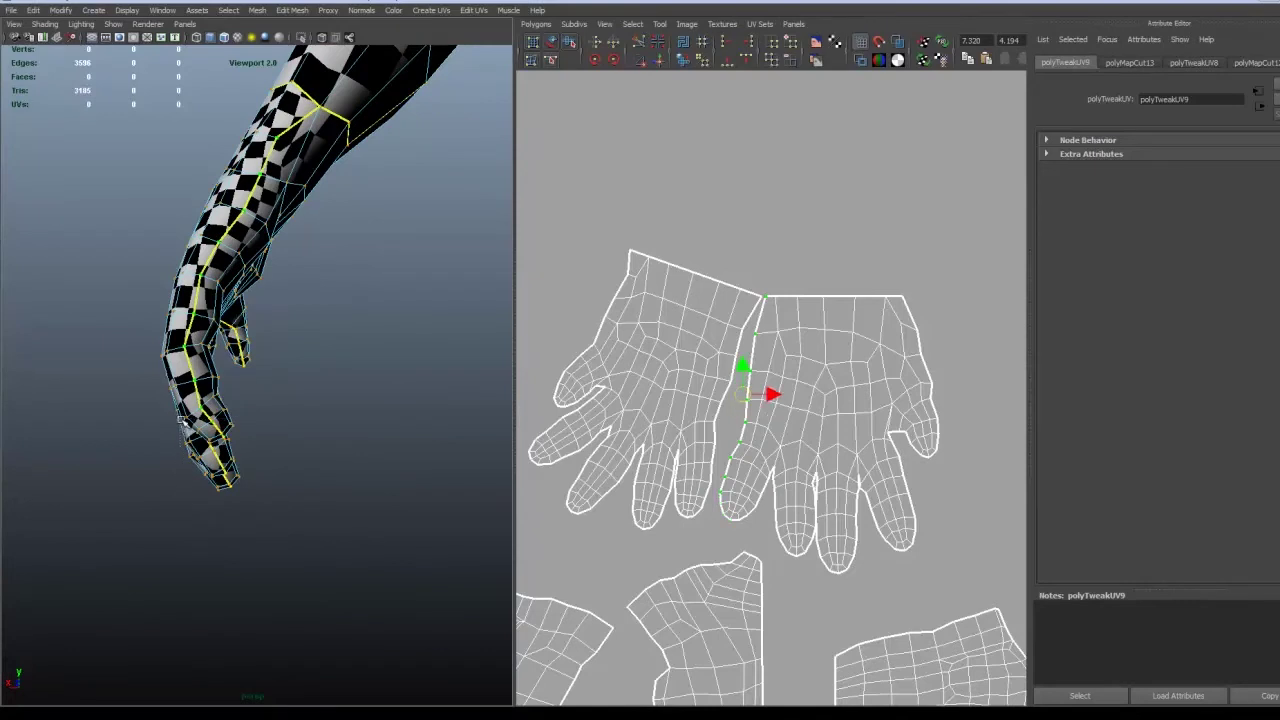
# Step: Try to move and sew the two hand shells together along the selected little-finger edge UVs
pyautogui.scroll(1, 780, 456)
pyautogui.scroll(1, 790, 400)
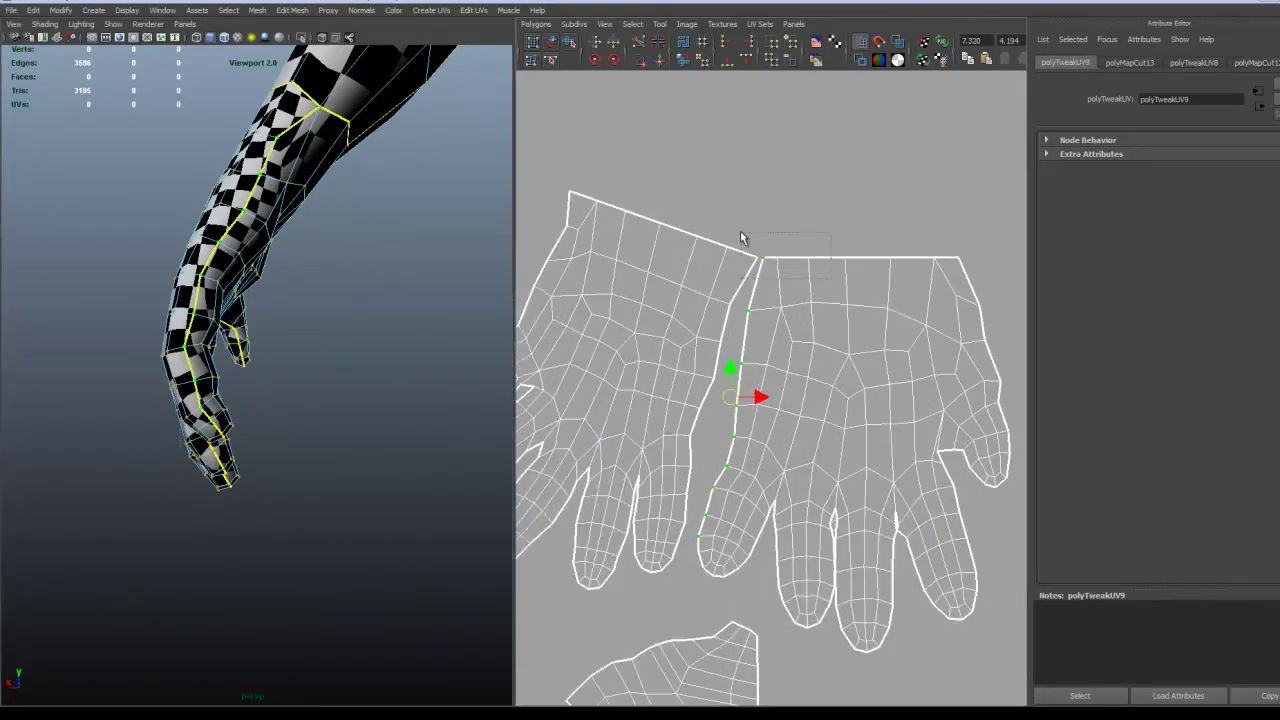
pyautogui.click(659, 61)
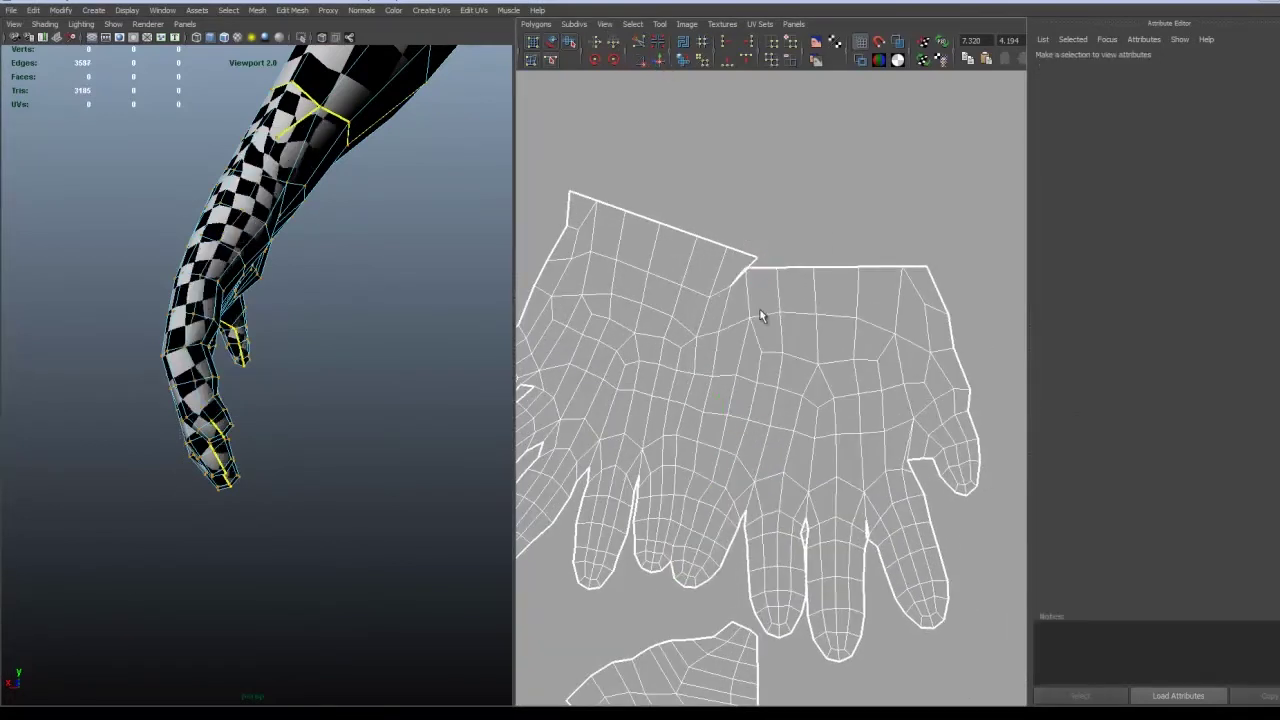
pyautogui.hotkey('ctrl', 'z')
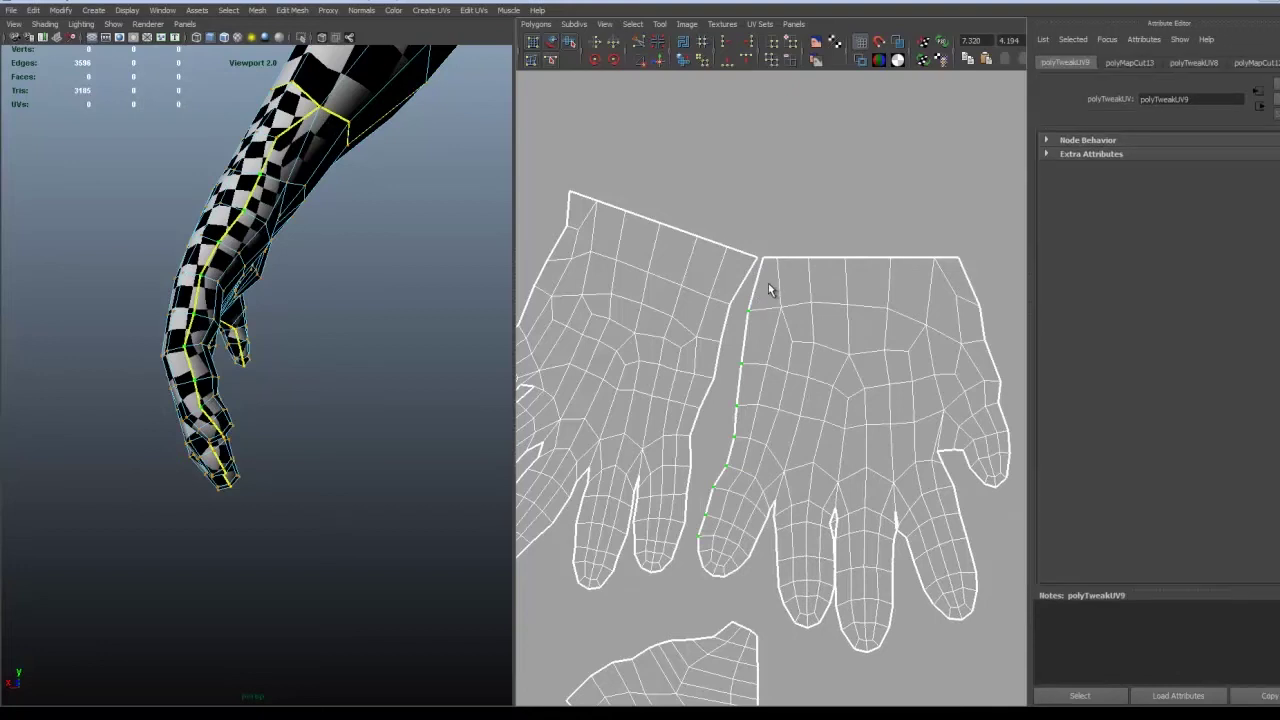
pyautogui.keyDown('alt'); pyautogui.moveTo(756, 310); pyautogui.dragTo(764, 320, button='middle'); pyautogui.keyUp('alt')
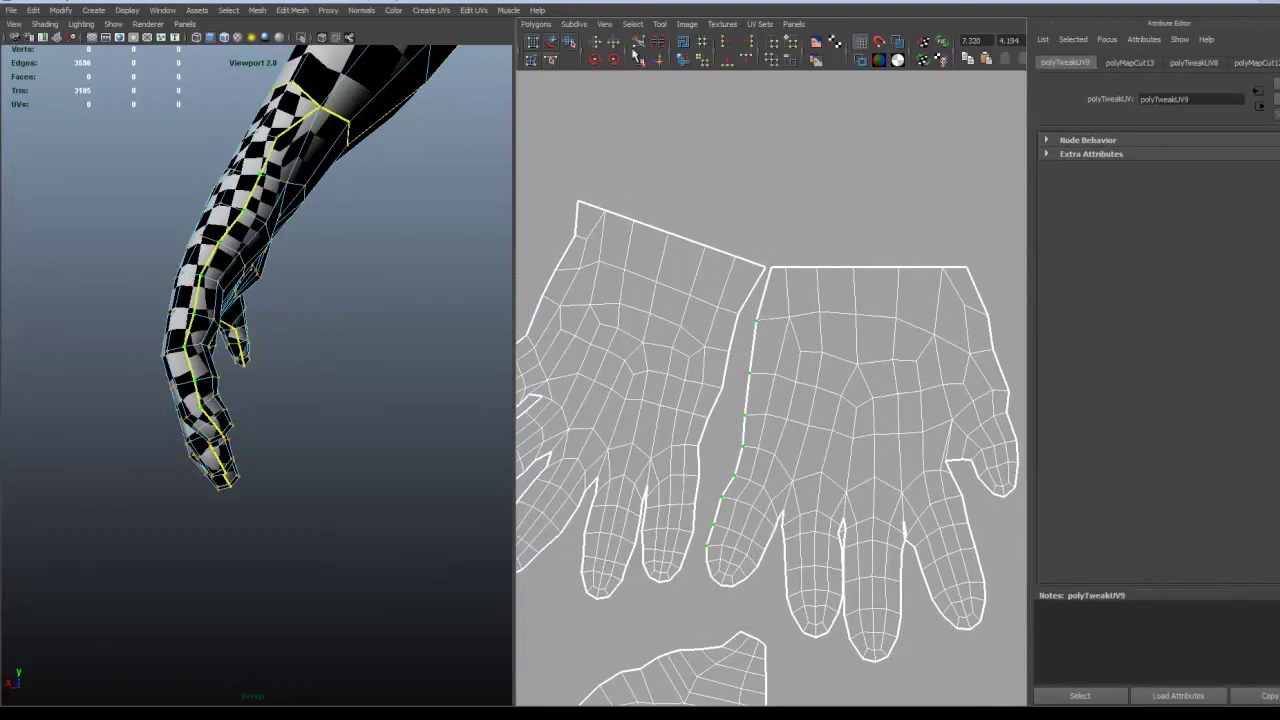
pyautogui.click(662, 61)
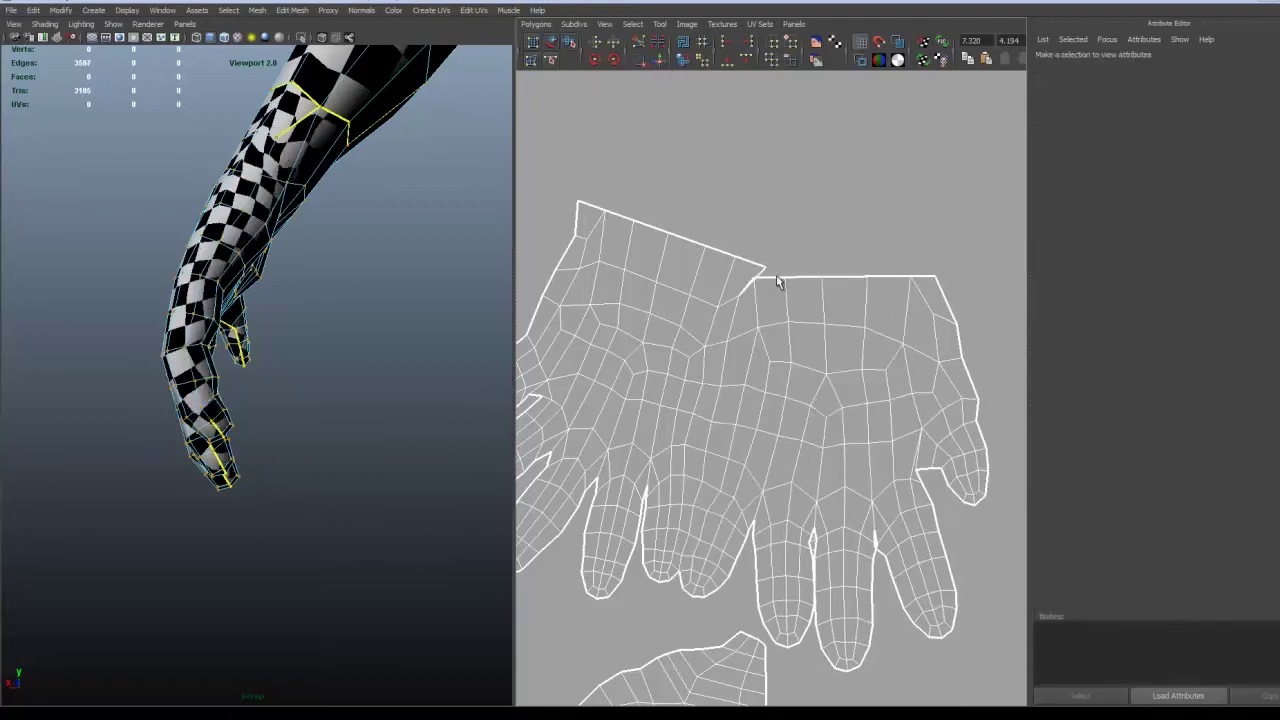
pyautogui.scroll(-2, 769, 308)
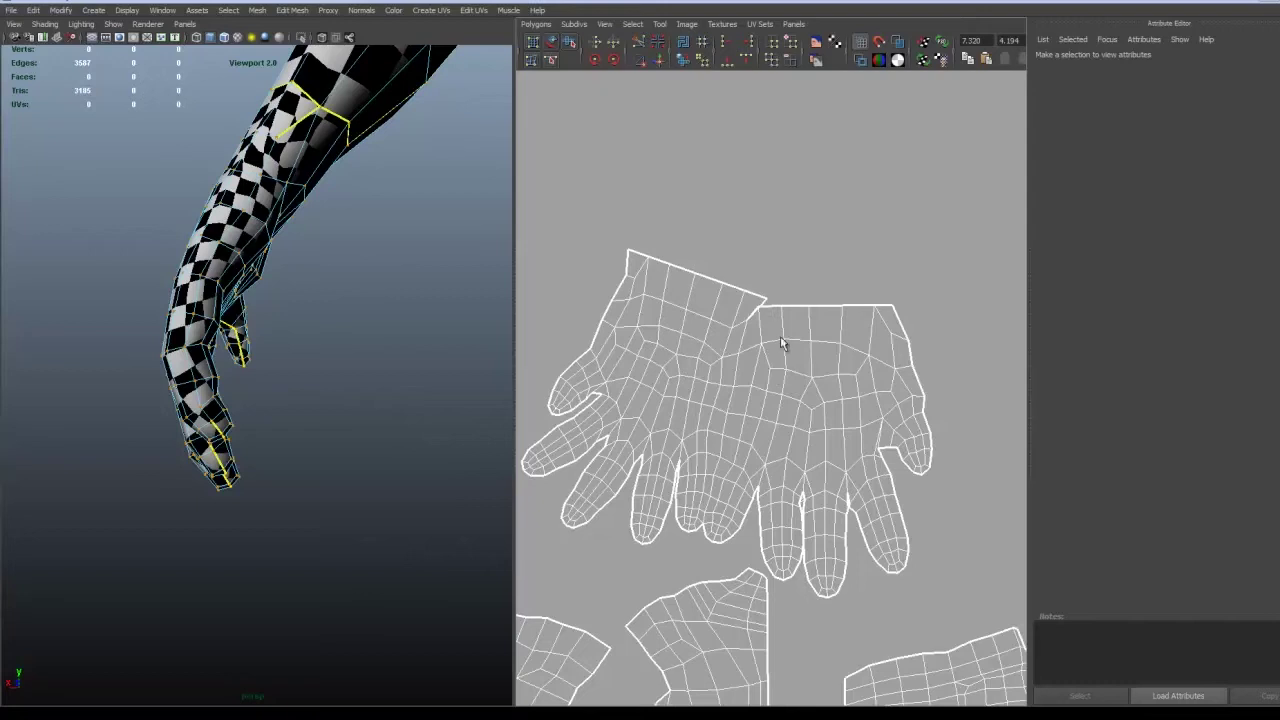
pyautogui.hotkey('ctrl', 'z')
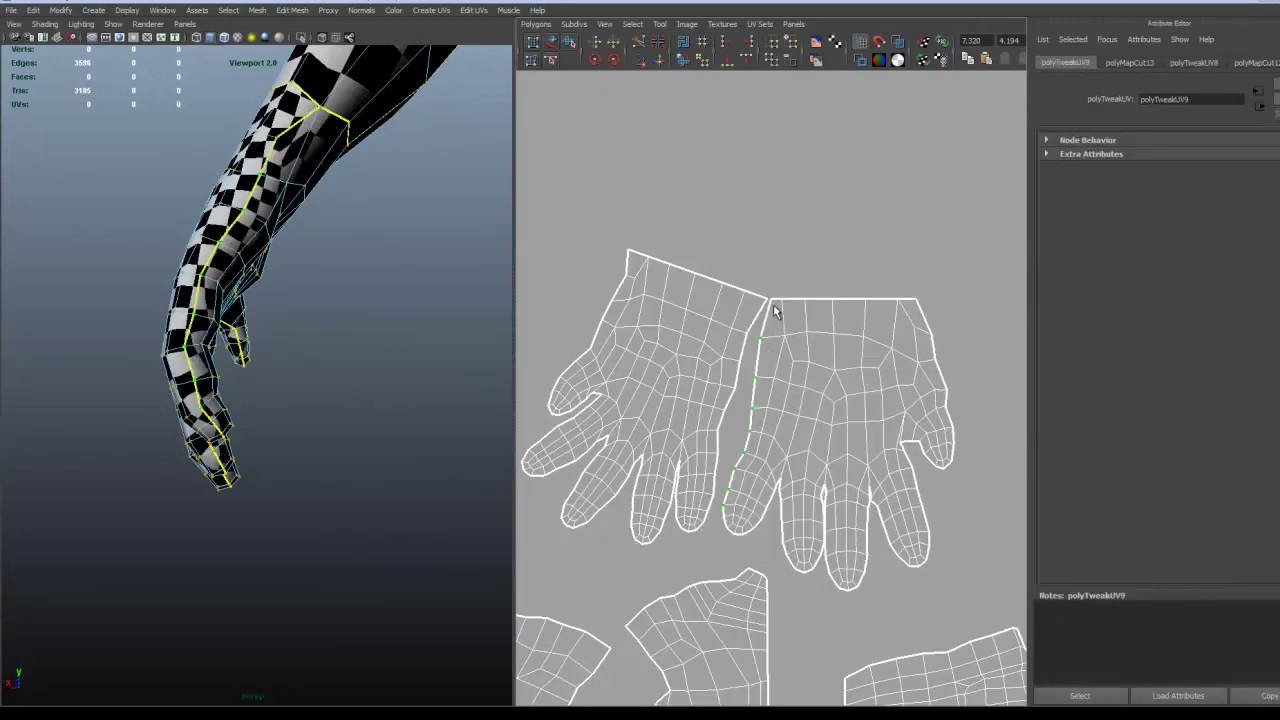
# Step: Try to move and sew the two hand shells together at only the wrist end of the little-finger seam
pyautogui.click(769, 301)
pyautogui.click(661, 59)
pyautogui.hotkey('ctrl', 'z')
pyautogui.click(659, 60)
pyautogui.click(661, 61)
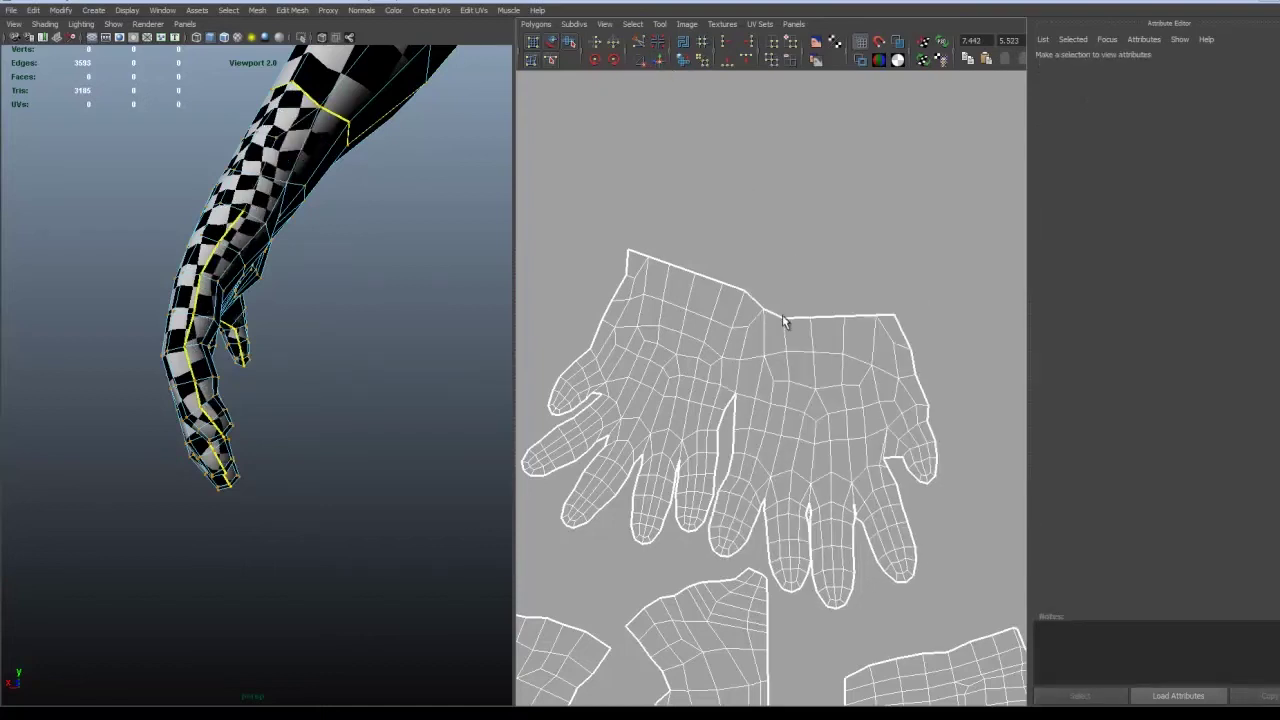
pyautogui.hotkey('ctrl', 'z')
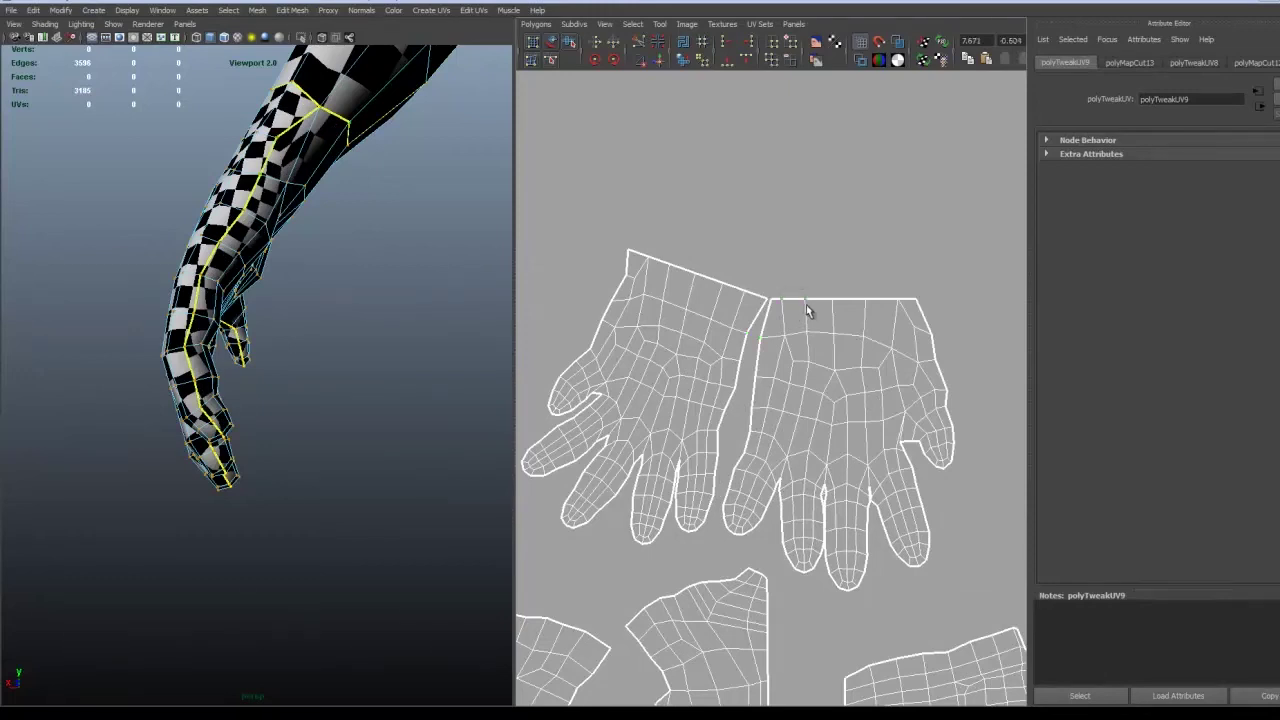
# Step: Select the tilted hand shell, rotate it upright so its wrist is level, and move it clear of the other hand
pyautogui.keyDown('ctrl'); pyautogui.rightClick(805, 301); pyautogui.keyUp('ctrl')
pyautogui.keyDown('ctrl'); pyautogui.moveTo(727, 285); pyautogui.dragTo(766, 275, button='right'); pyautogui.keyUp('ctrl')
pyautogui.moveTo(669, 391); pyautogui.dragTo(628, 434)
pyautogui.press('w')
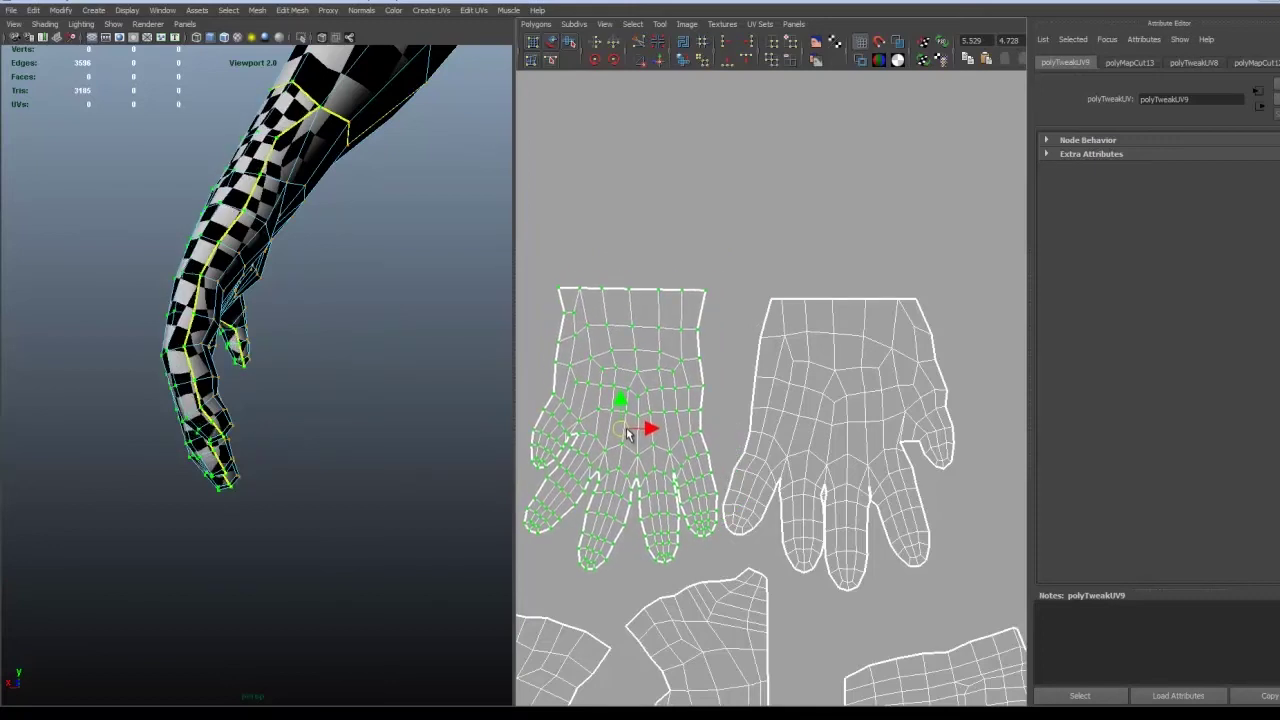
# Step: Try to move and sew the other hand onto the upright hand from the UV just below its wrist corner
pyautogui.click(706, 291)
pyautogui.press('Down')
pyautogui.click(662, 64)
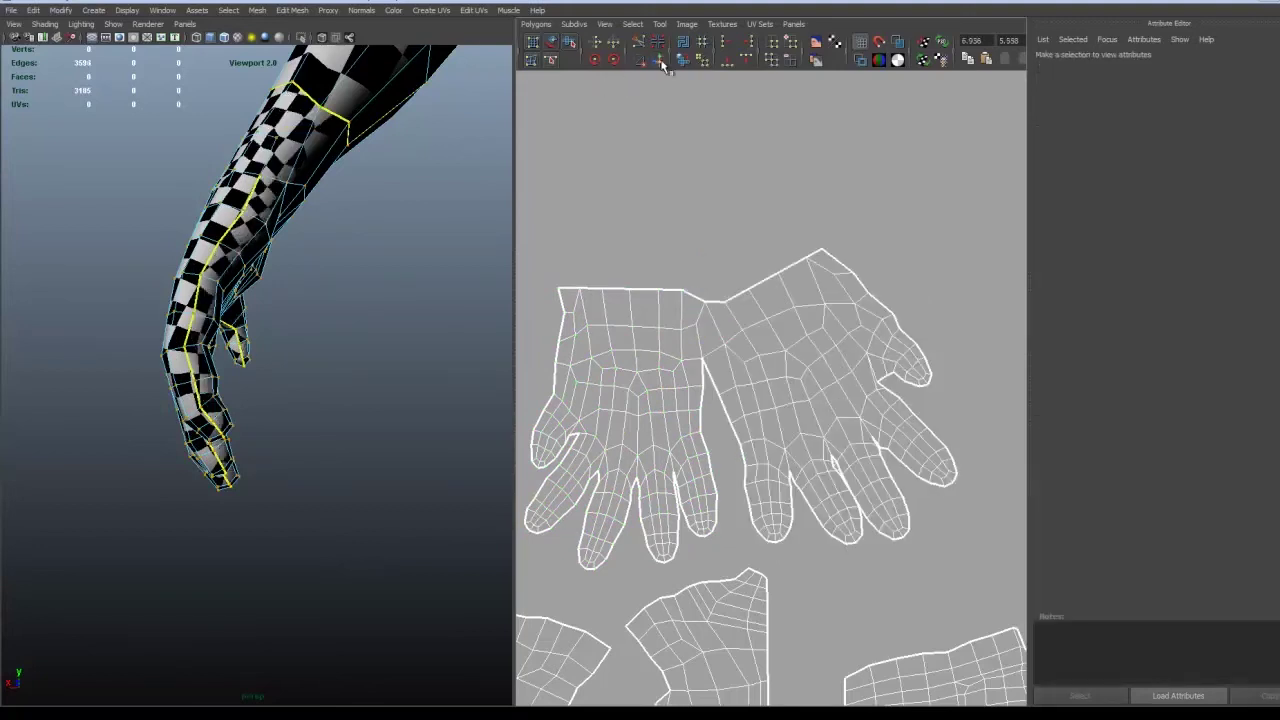
pyautogui.hotkey('ctrl', 'z')
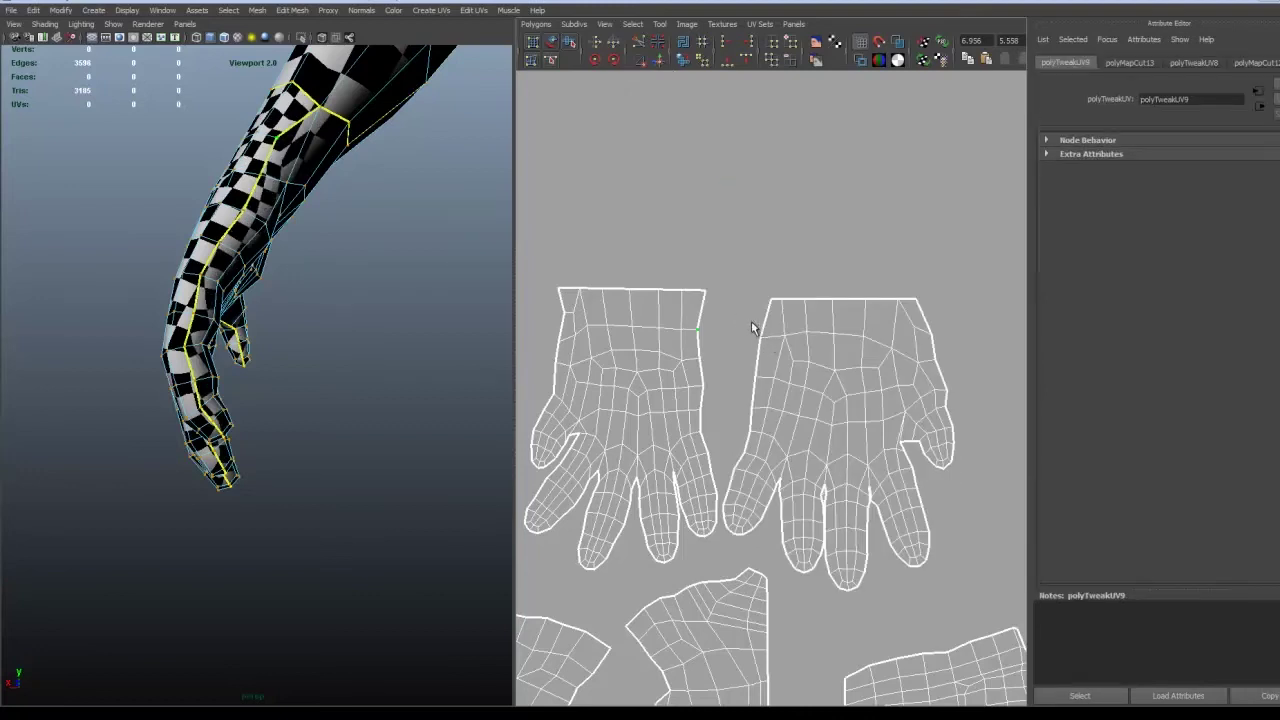
# Step: Select the whole upright hand shell again and move it farther away from the other hand
pyautogui.keyDown('alt'); pyautogui.moveTo(364, 290); pyautogui.dragTo(363, 346); pyautogui.keyUp('alt')
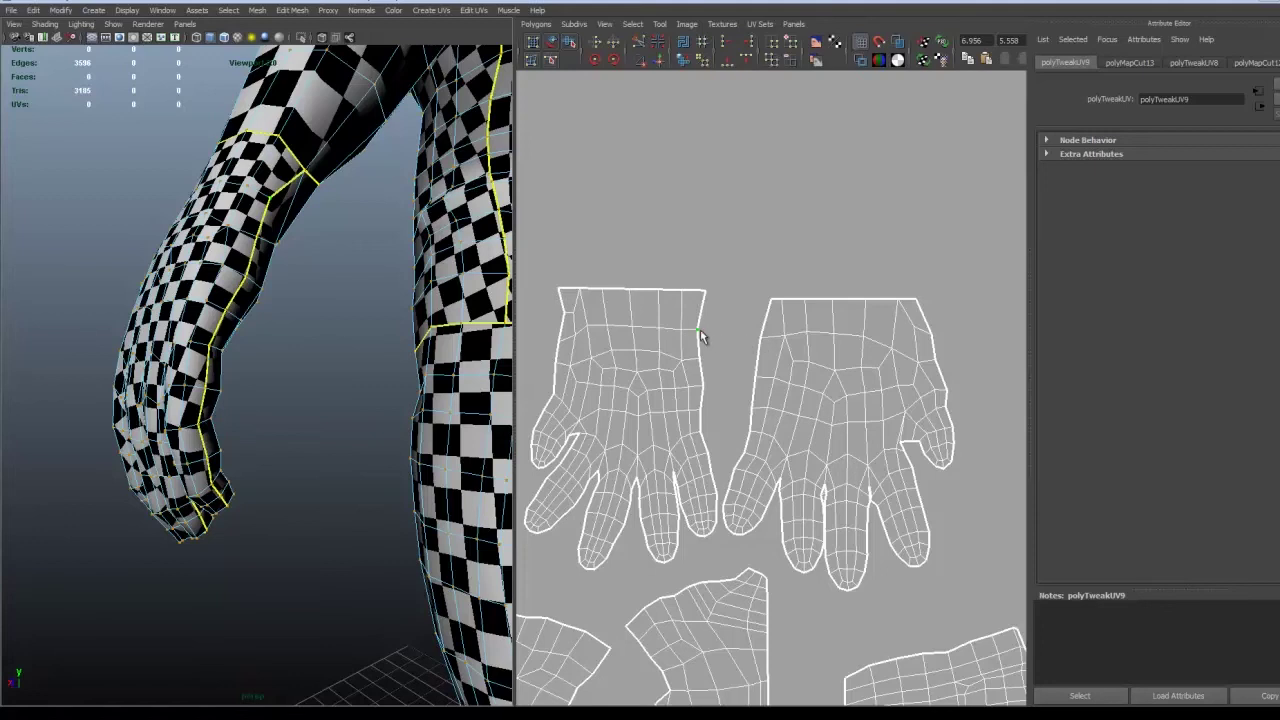
pyautogui.moveTo(700, 336); pyautogui.dragTo(741, 318, button='right')
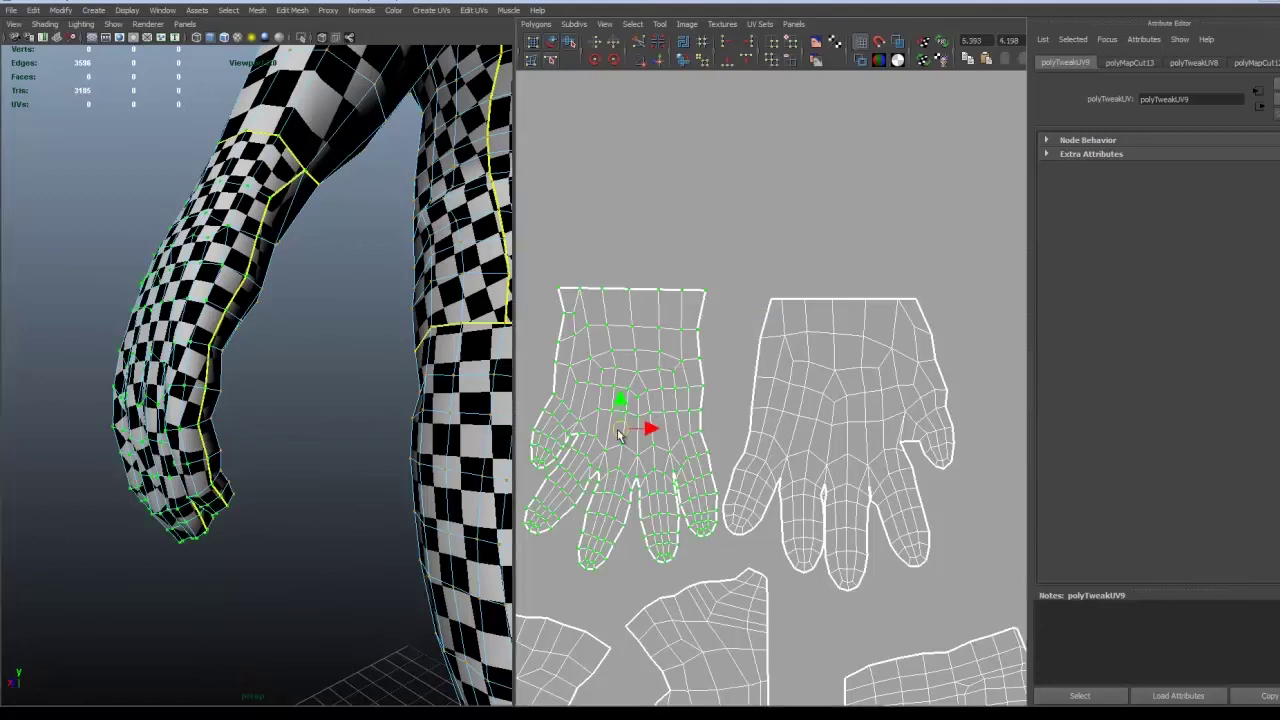
pyautogui.moveTo(617, 430); pyautogui.dragTo(582, 429)
pyautogui.keyDown('alt'); pyautogui.moveTo(628, 421); pyautogui.dragTo(744, 376, button='middle'); pyautogui.keyUp('alt')
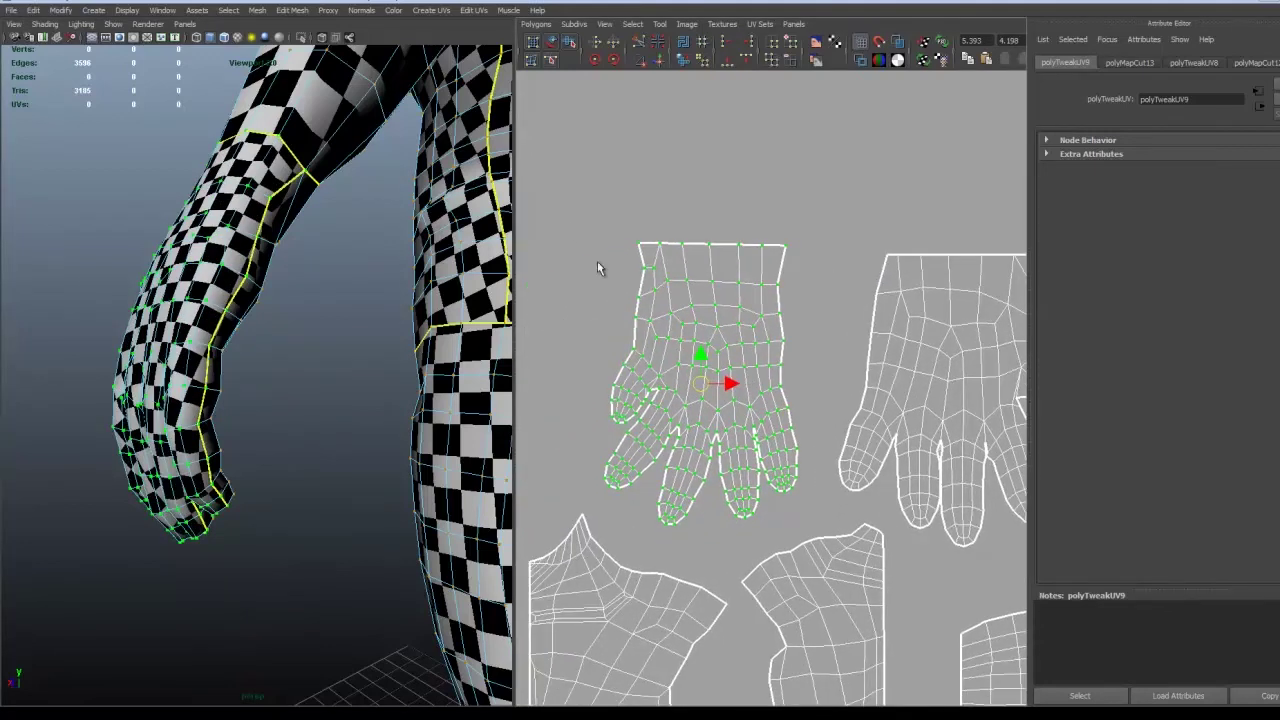
# Step: Select the border UVs along the moved hand's little-finger side and align them into a straight vertical line
pyautogui.moveTo(757, 535); pyautogui.dragTo(771, 552)
pyautogui.click(783, 498)
pyautogui.moveTo(790, 503); pyautogui.dragTo(778, 418)
pyautogui.click(745, 42)
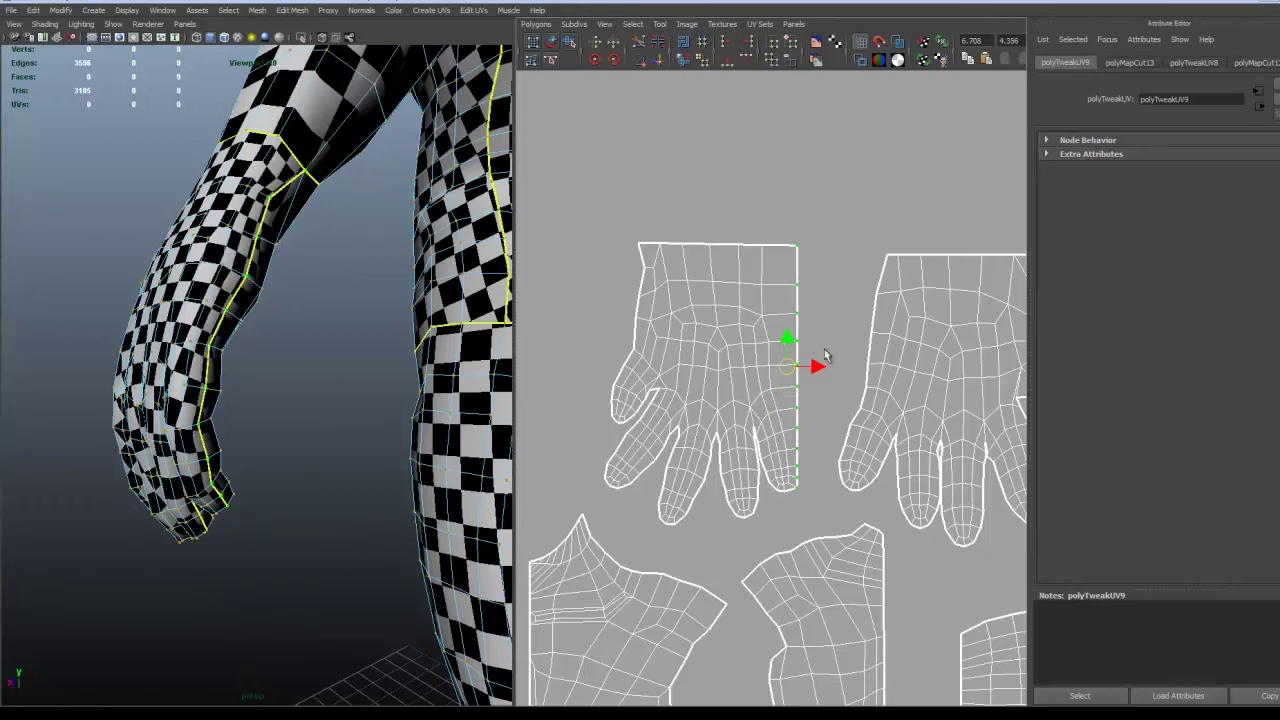
# Step: Try to shift the straightened little-finger edge inward toward the palm
pyautogui.moveTo(815, 366); pyautogui.dragTo(797, 366)
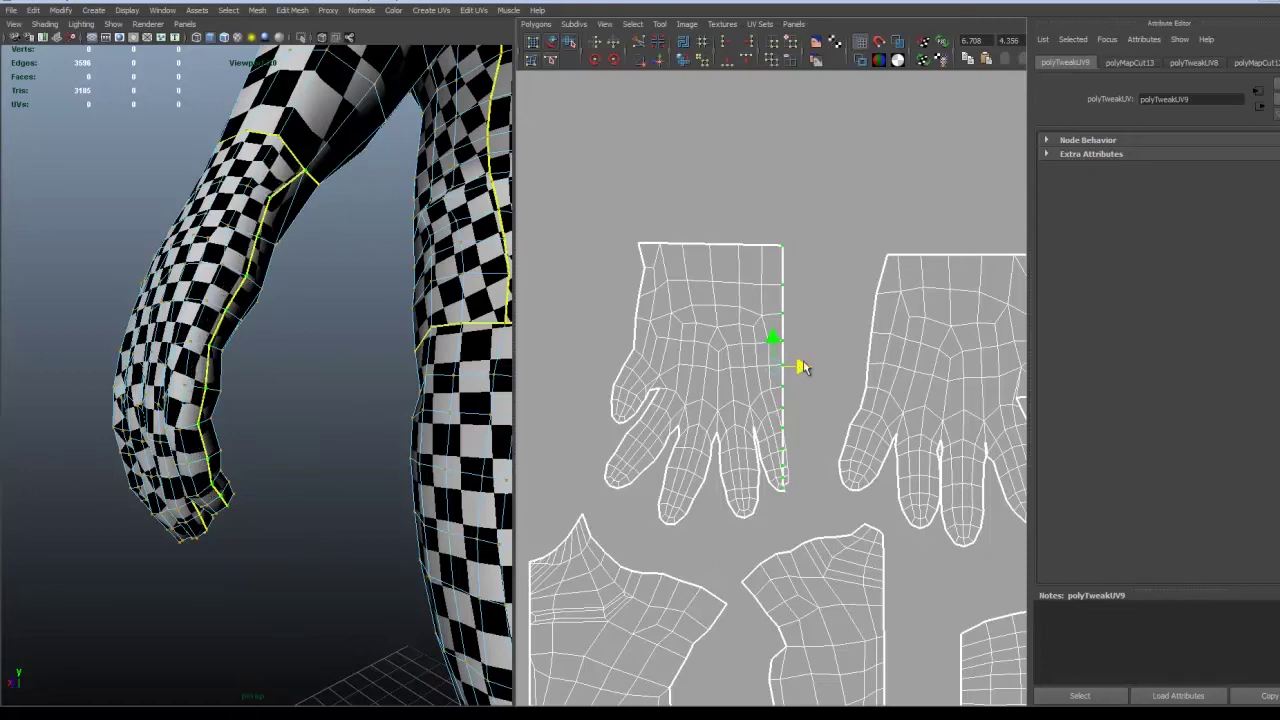
pyautogui.hotkey('ctrl', 'z')
pyautogui.hotkey('ctrl', 'z')
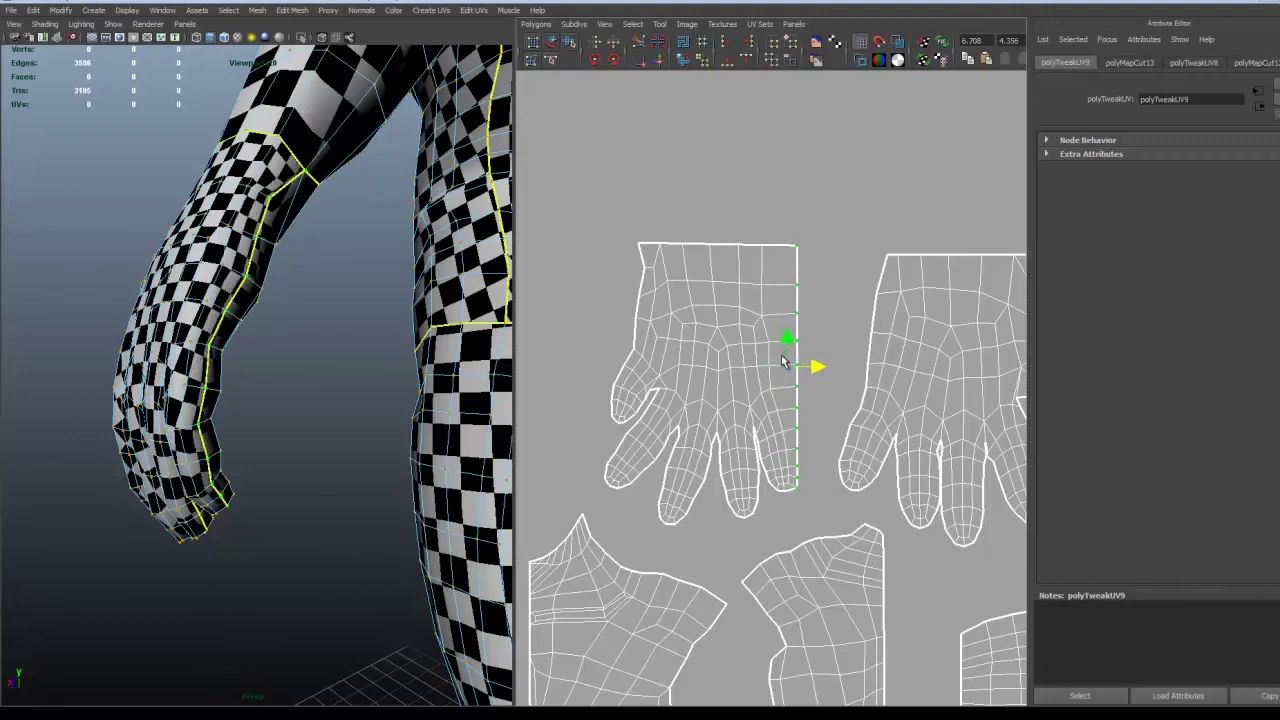
# Step: Select the hand's UVs except the straightened side edge and the wrist row, and move them down and away from both
pyautogui.moveTo(782, 356)
pyautogui.keyDown('ctrl'); pyautogui.mouseDown(button='right')
pyautogui.moveTo(803, 345)
pyautogui.moveTo(787, 366)
pyautogui.mouseUp(button='right'); pyautogui.keyUp('ctrl')
pyautogui.moveTo(579, 206); pyautogui.dragTo(805, 487)
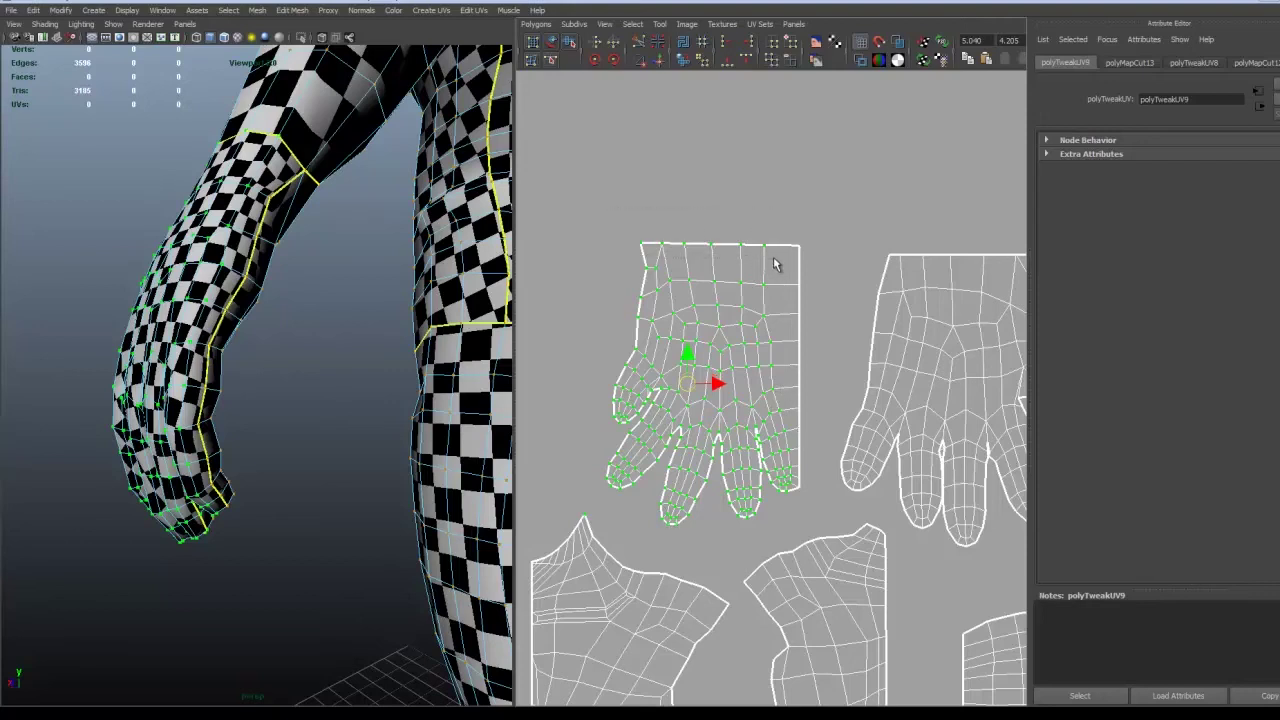
pyautogui.moveTo(692, 385); pyautogui.dragTo(664, 416)
pyautogui.hotkey('ctrl', 'z')
pyautogui.moveTo(693, 400); pyautogui.dragTo(681, 420)
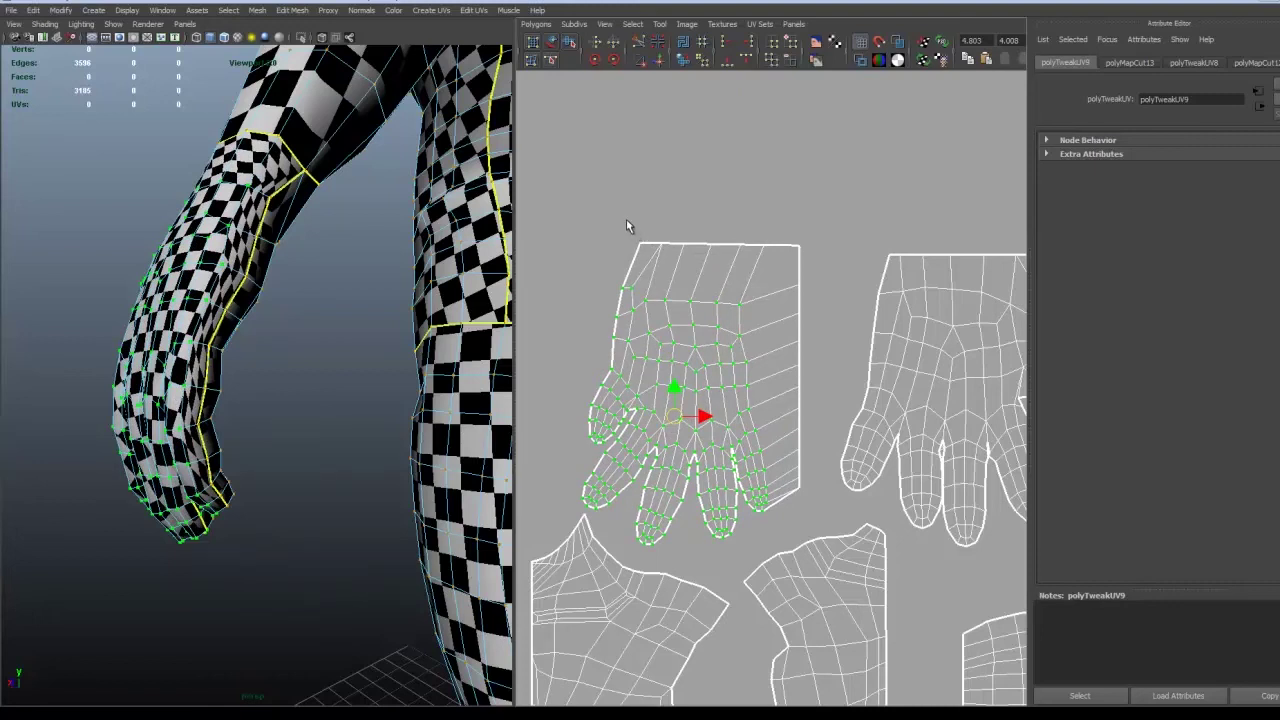
# Step: Nudge the wrist-row UVs toward the straightened little-finger edge and activate the Smooth UV tool for the hand
pyautogui.moveTo(627, 221); pyautogui.dragTo(710, 221)
pyautogui.hotkey('ctrl', 'z')
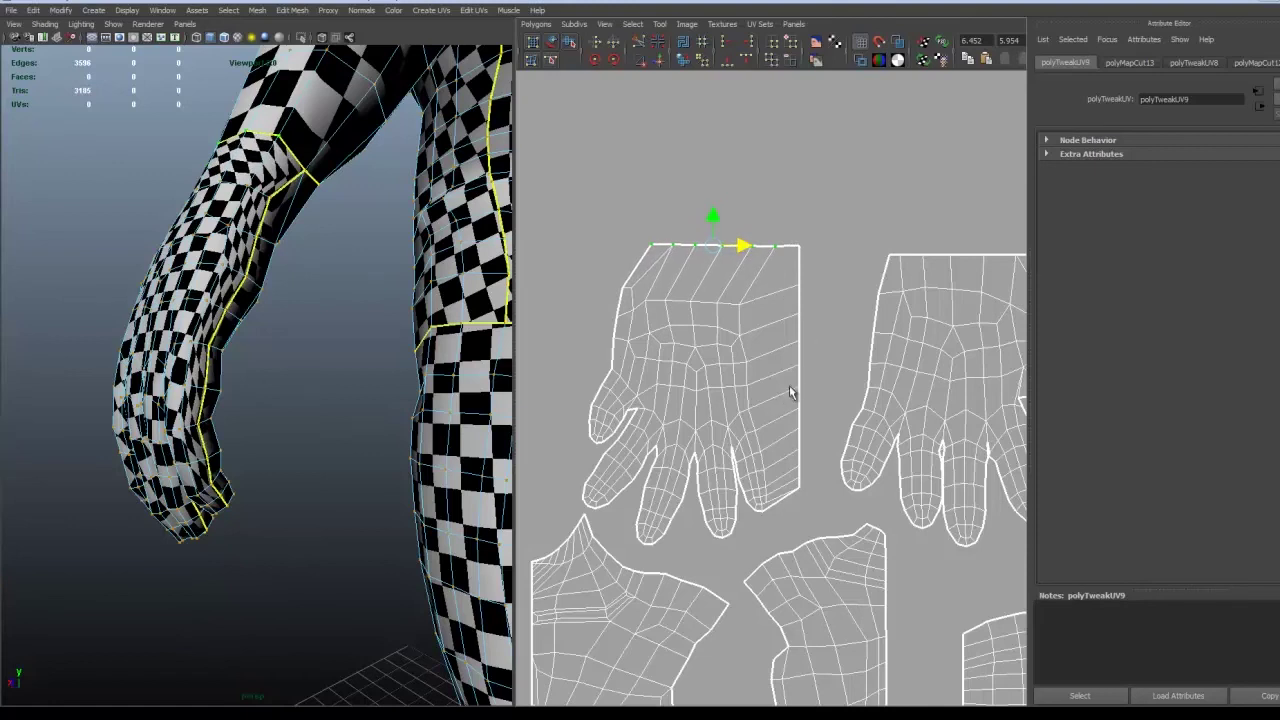
pyautogui.keyDown('ctrl'); pyautogui.moveTo(794, 379); pyautogui.dragTo(752, 365, button='right'); pyautogui.keyUp('ctrl')
pyautogui.click(571, 45)
pyautogui.click(572, 44)
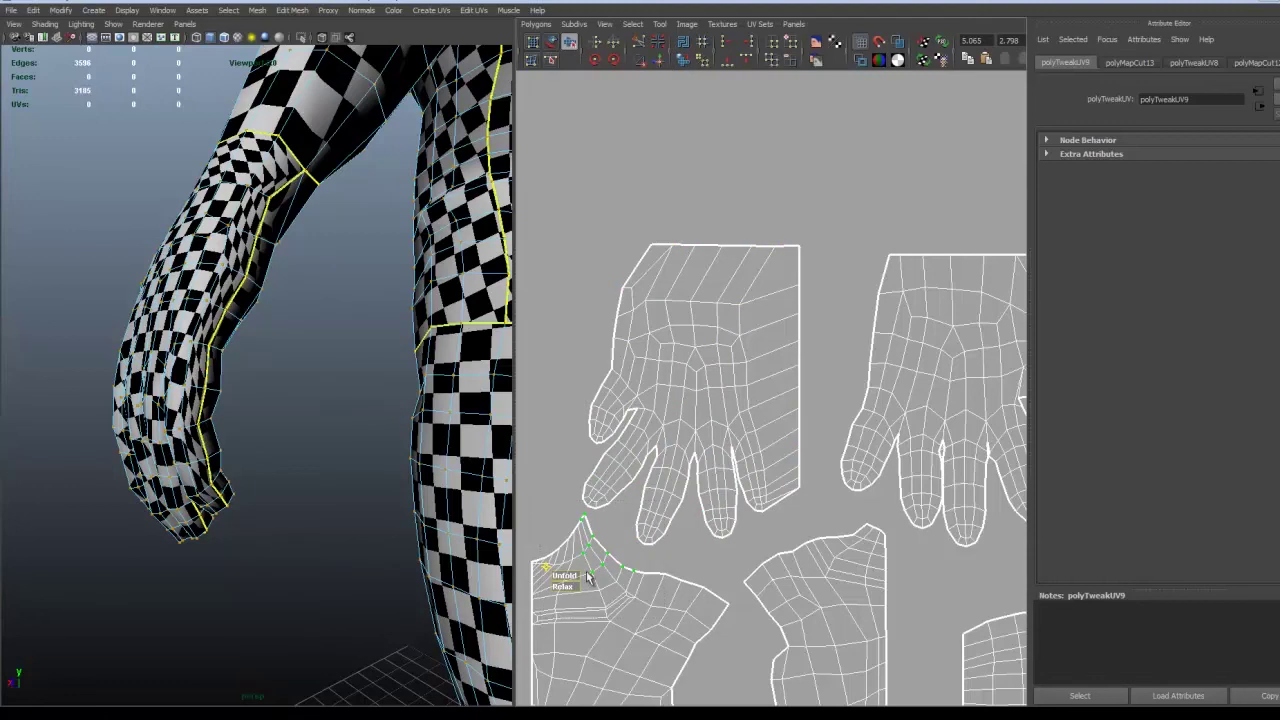
pyautogui.click(679, 529)
pyautogui.click(734, 468)
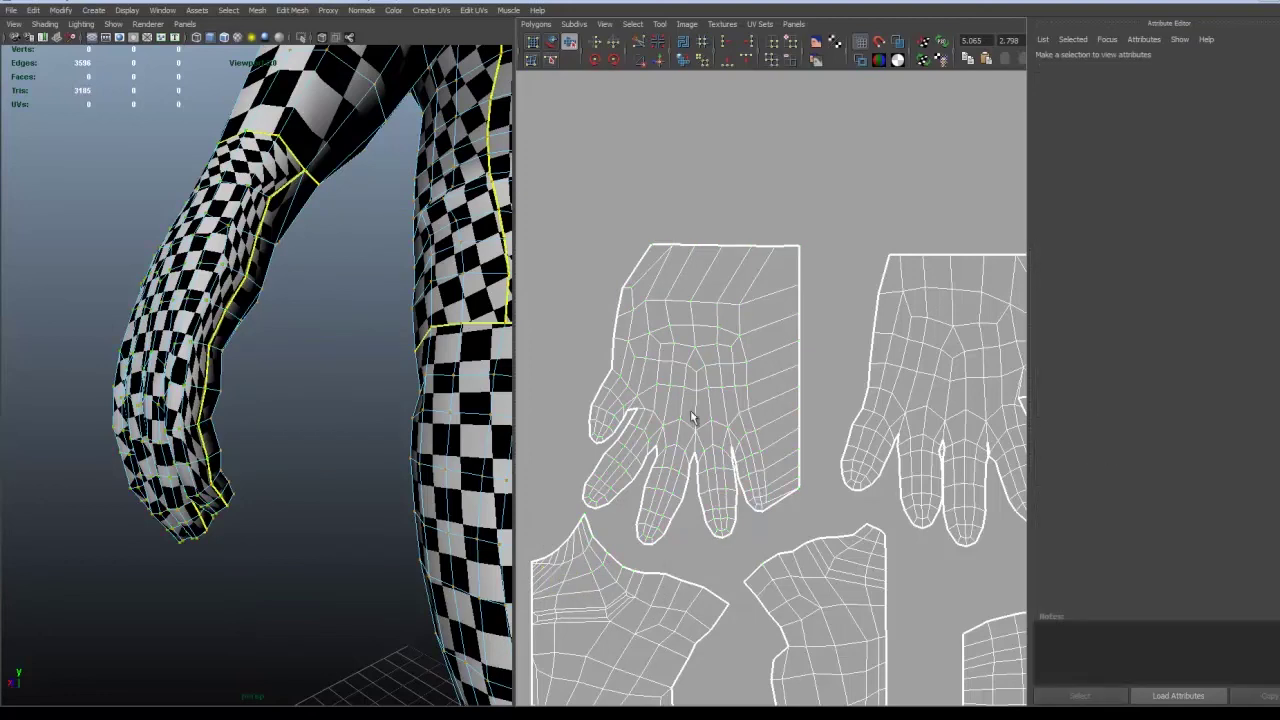
# Step: Select the whole hand shell with the straightened edge and move it up, clear of the shells below
pyautogui.click(718, 460)
pyautogui.keyDown('ctrl'); pyautogui.moveTo(718, 453); pyautogui.dragTo(749, 440, button='right'); pyautogui.keyUp('ctrl')
pyautogui.press('w')
pyautogui.moveTo(692, 366); pyautogui.dragTo(683, 295)
# Step: Select the hand's UVs except the wrist row and straightened side edge, and try to unfold them with the Smooth UV tool
pyautogui.keyDown('ctrl'); pyautogui.moveTo(683, 295); pyautogui.dragTo(655, 305, button='right'); pyautogui.keyUp('ctrl')
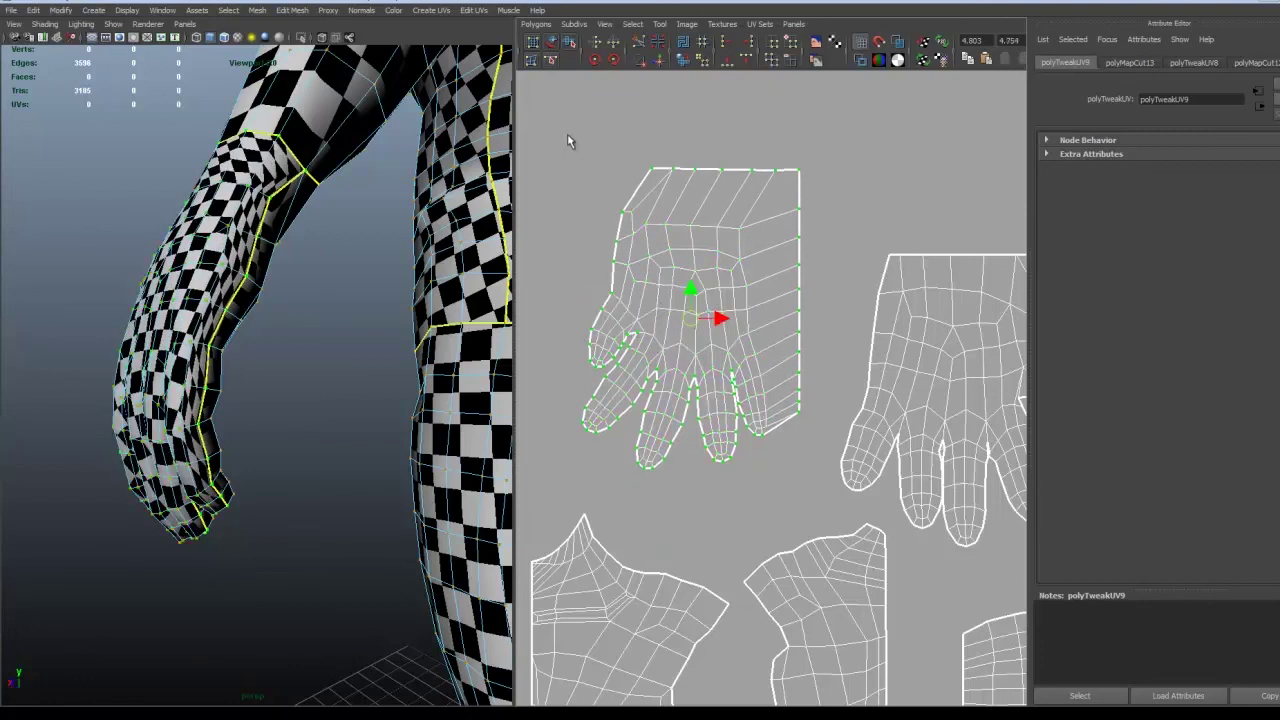
pyautogui.moveTo(564, 119); pyautogui.dragTo(641, 205)
pyautogui.keyDown('shift'); pyautogui.moveTo(547, 120); pyautogui.dragTo(811, 486); pyautogui.keyUp('shift')
pyautogui.hotkey('shift', '.')
pyautogui.hotkey('shift', ',')
pyautogui.click(569, 42)
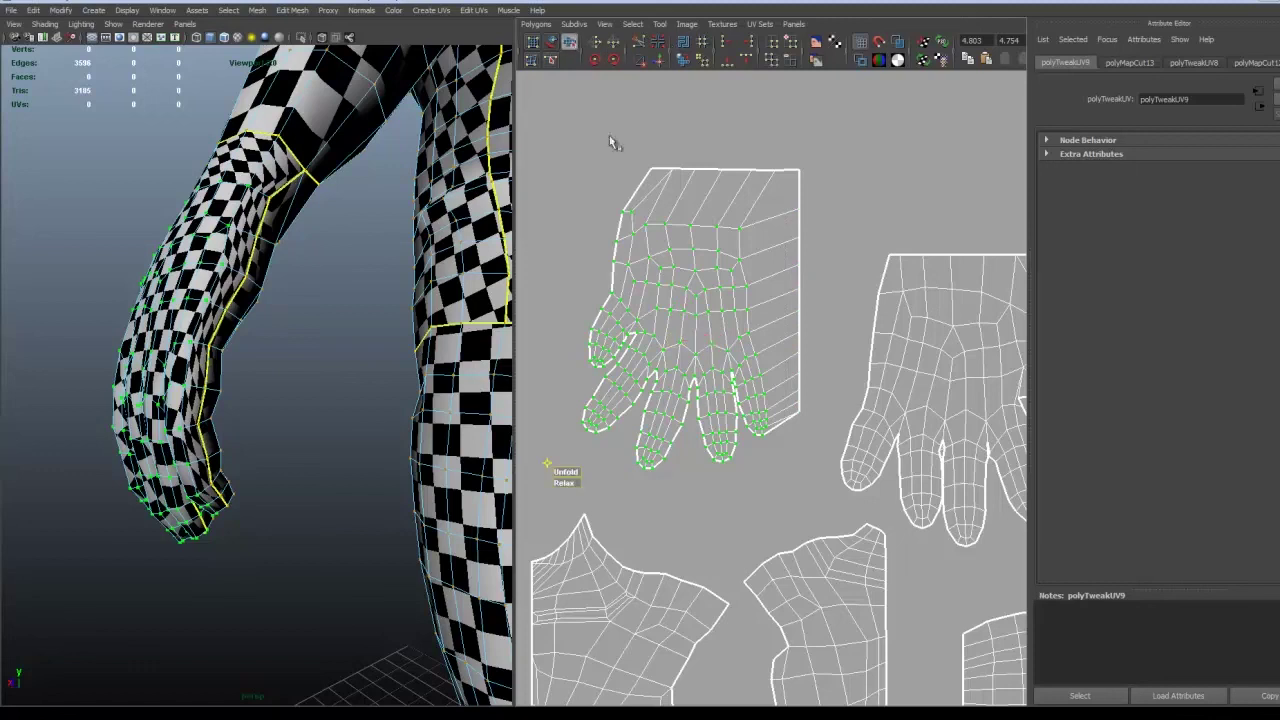
pyautogui.moveTo(588, 476); pyautogui.dragTo(706, 507)
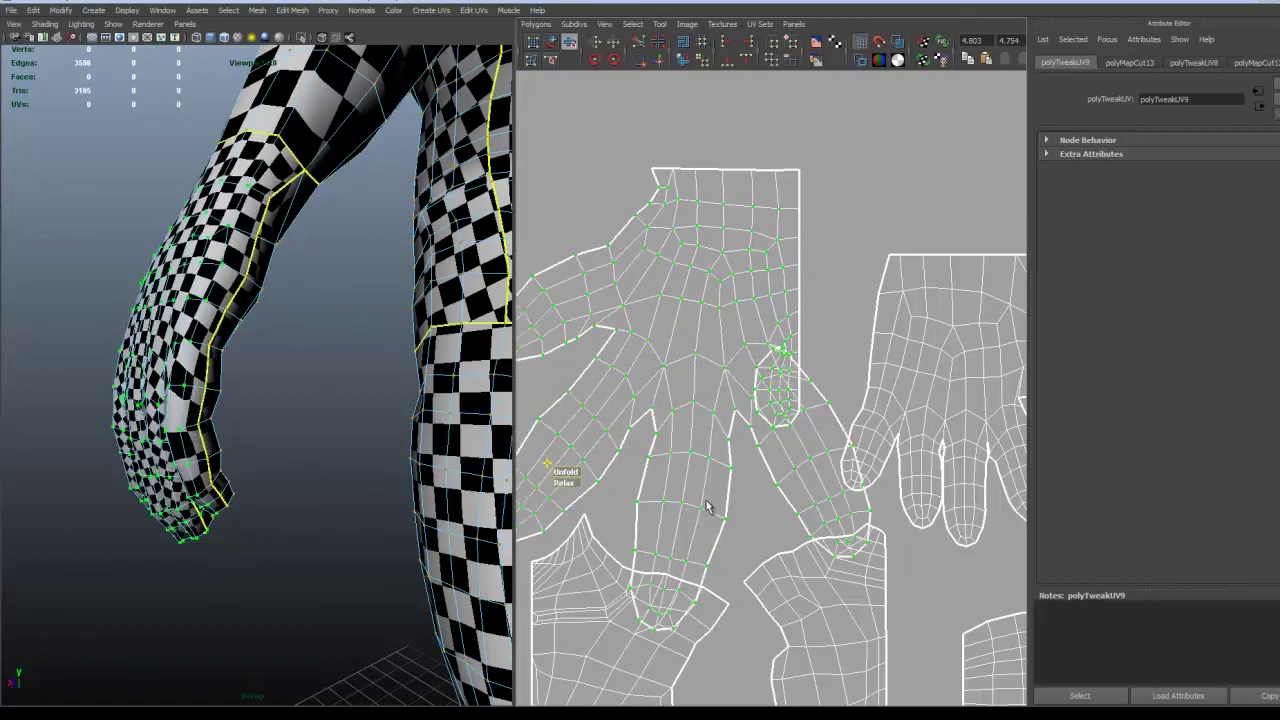
pyautogui.moveTo(560, 473); pyautogui.dragTo(1197, 471)
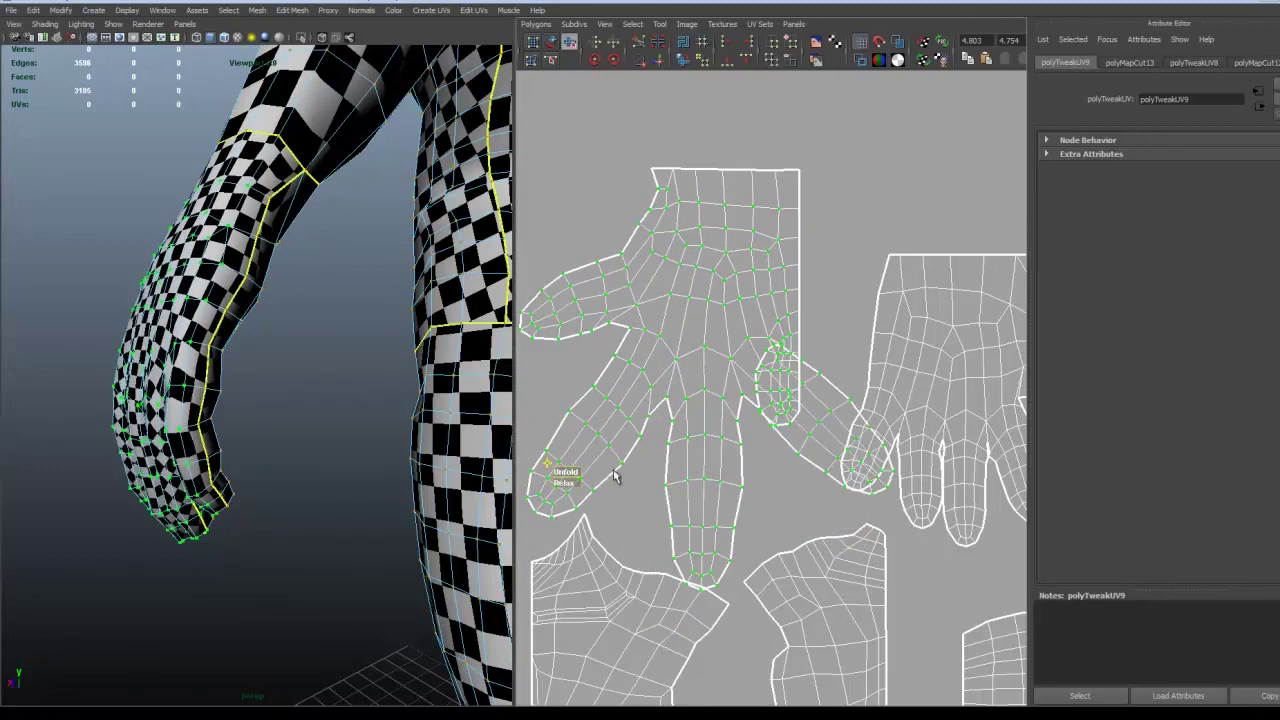
# Step: Undo the unfold attempts, the upward move of the hand shell and the related selections
pyautogui.hotkey('ctrl', 'z')
pyautogui.hotkey('ctrl', 'z')
pyautogui.hotkey('ctrl', 'z')
pyautogui.hotkey('ctrl', 'z')
pyautogui.hotkey('ctrl', 'z')
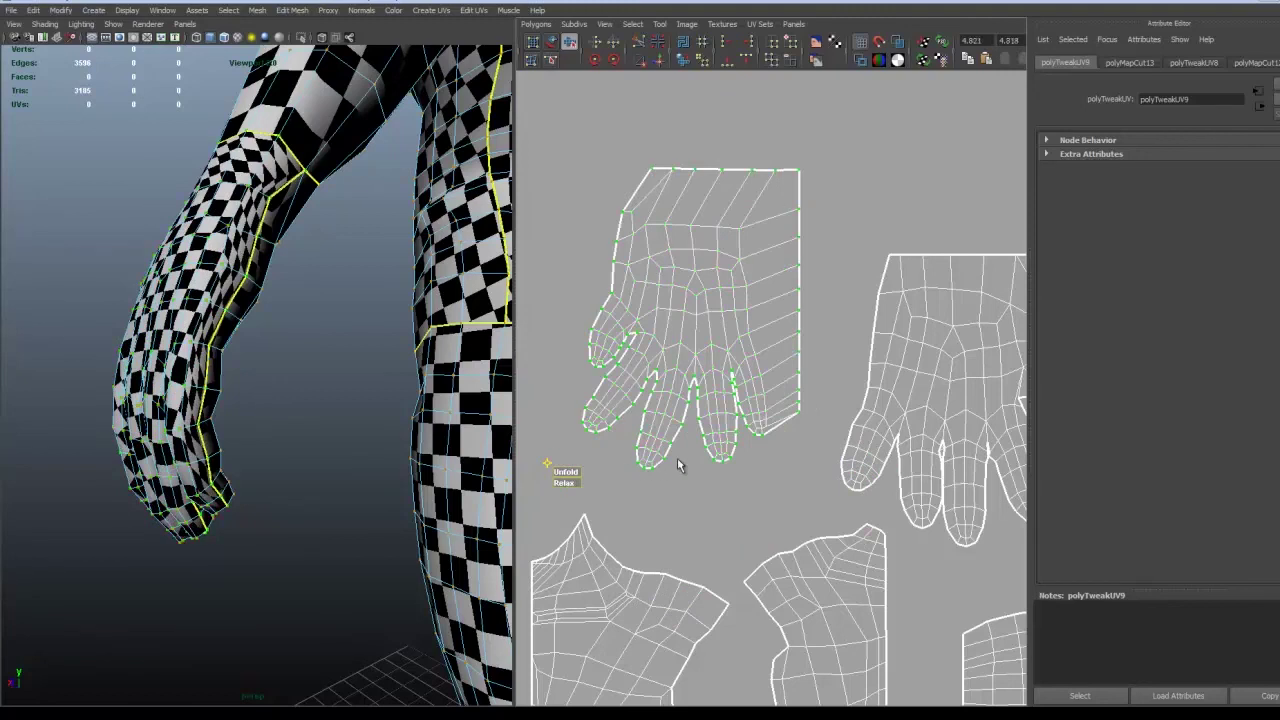
pyautogui.hotkey('ctrl', 'z')
pyautogui.hotkey('ctrl', 'z')
pyautogui.hotkey('ctrl', 'z')
pyautogui.hotkey('ctrl', 'z')
pyautogui.hotkey('ctrl', 'z')
pyautogui.hotkey('ctrl', 'z')
pyautogui.hotkey('ctrl', 'z')
pyautogui.hotkey('ctrl', 'z')
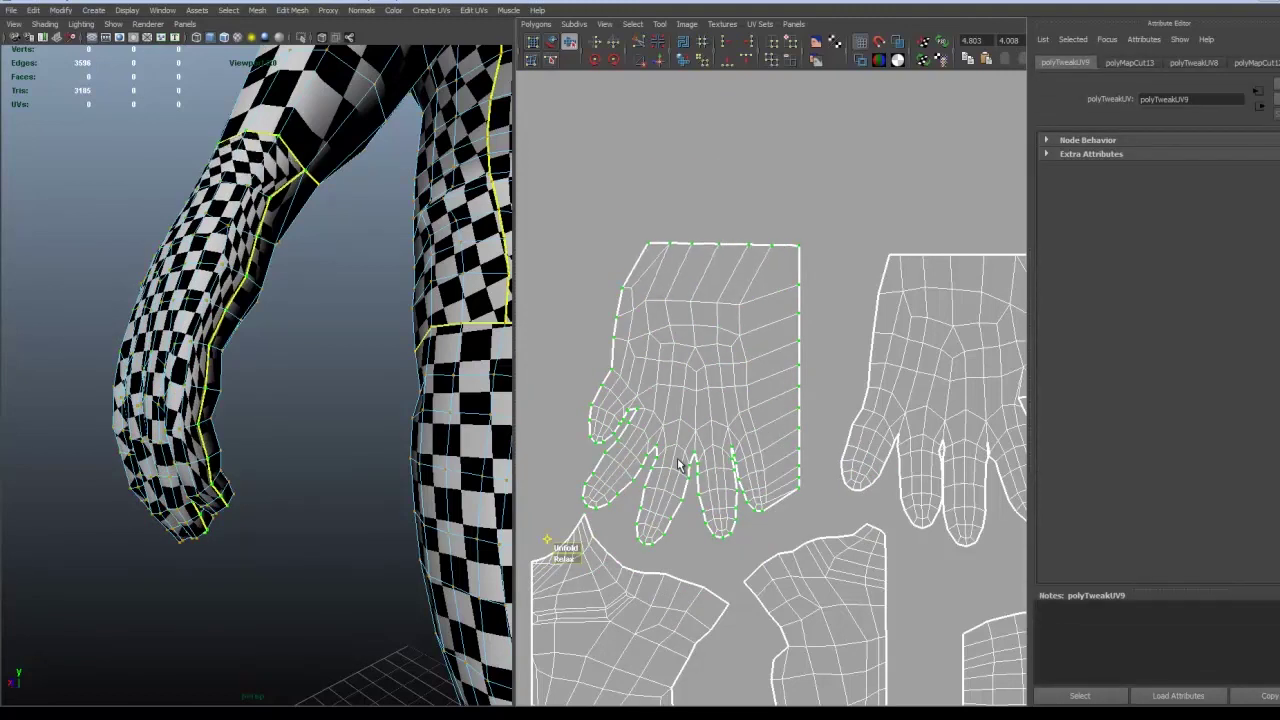
# Step: Undo the displacement of the palm and finger UVs and the straightening of the little-finger edge
pyautogui.hotkey('ctrl', 'z')
pyautogui.hotkey('ctrl', 'z')
pyautogui.hotkey('ctrl', 'z')
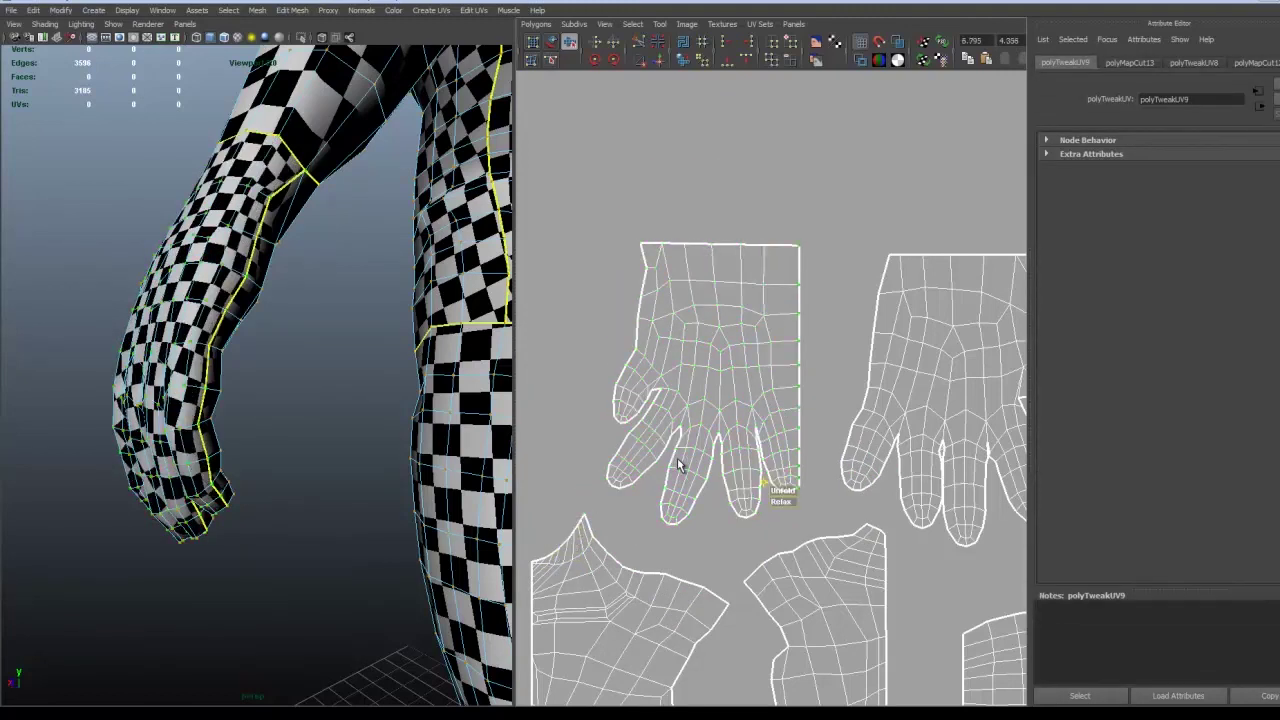
pyautogui.hotkey('ctrl', 'z')
pyautogui.hotkey('ctrl', 'z')
pyautogui.hotkey('ctrl', 'z')
pyautogui.hotkey('ctrl', 'z')
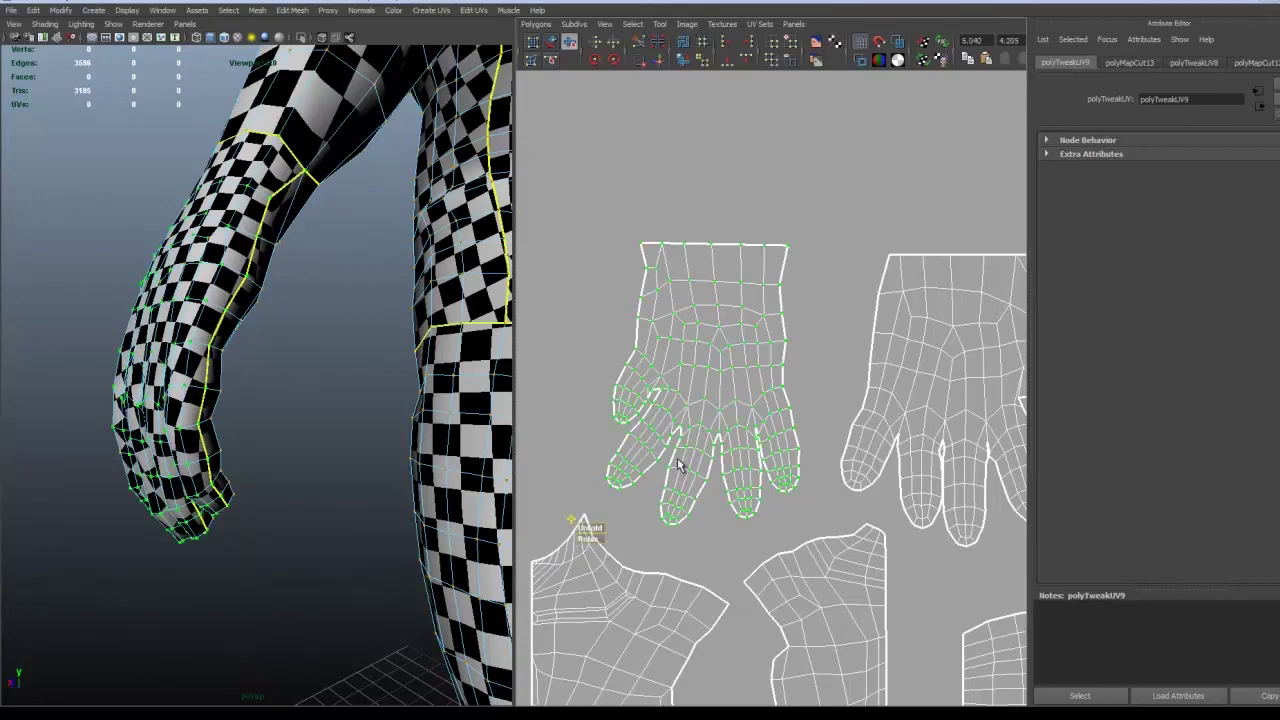
# Step: Frame both hand shells in the UV layout and switch the arm mesh to edge selection
pyautogui.keyDown('alt'); pyautogui.moveTo(822, 376); pyautogui.dragTo(745, 404, button='middle'); pyautogui.keyUp('alt')
pyautogui.scroll(2, 780, 397)
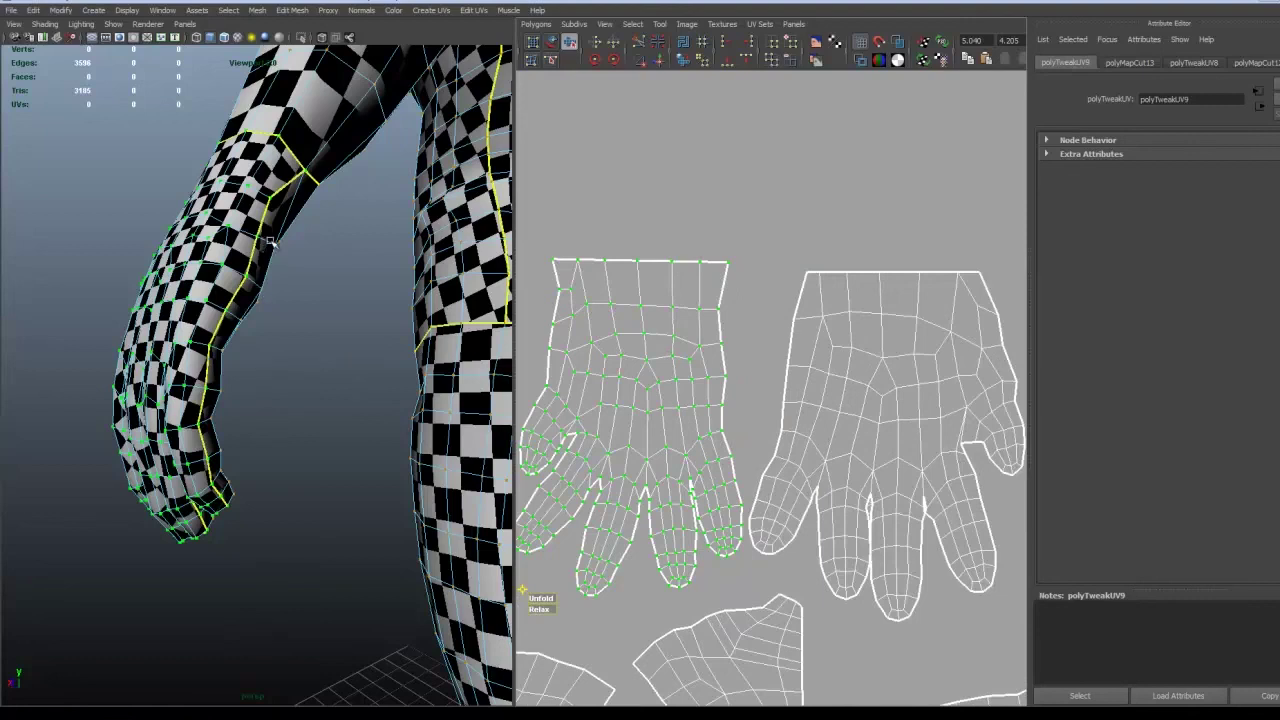
pyautogui.moveTo(270, 240); pyautogui.dragTo(268, 200, button='right')
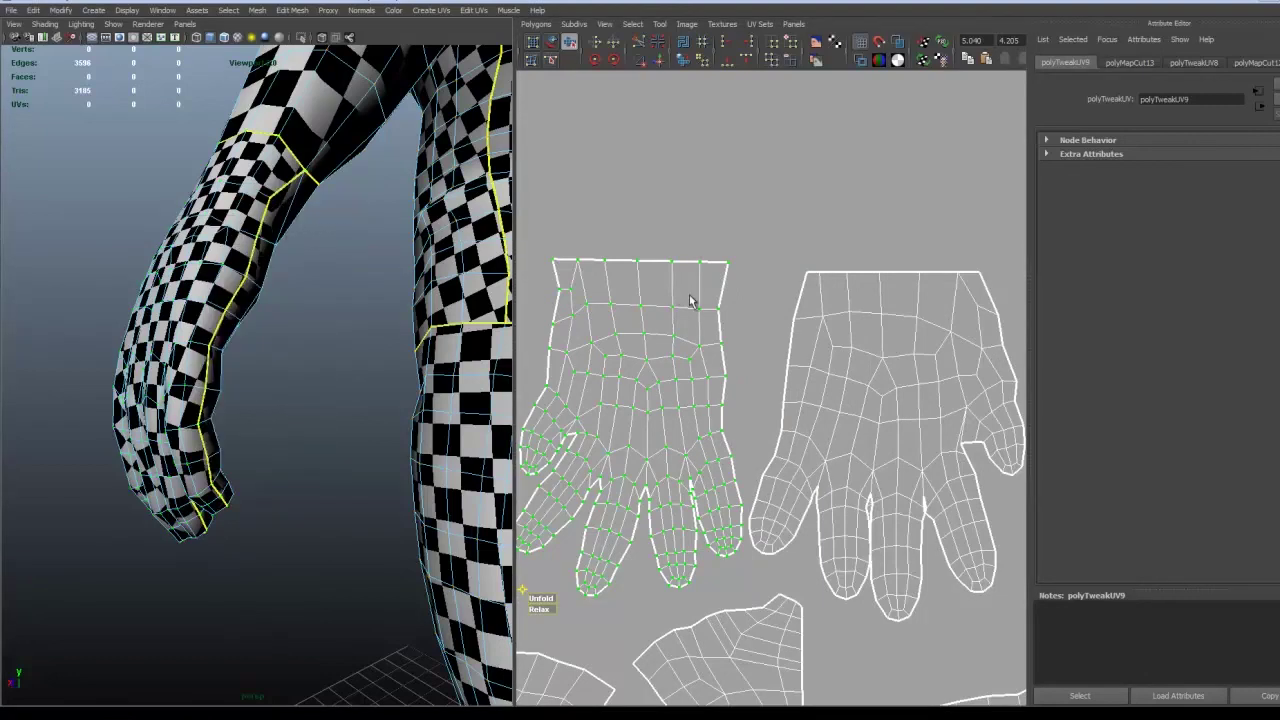